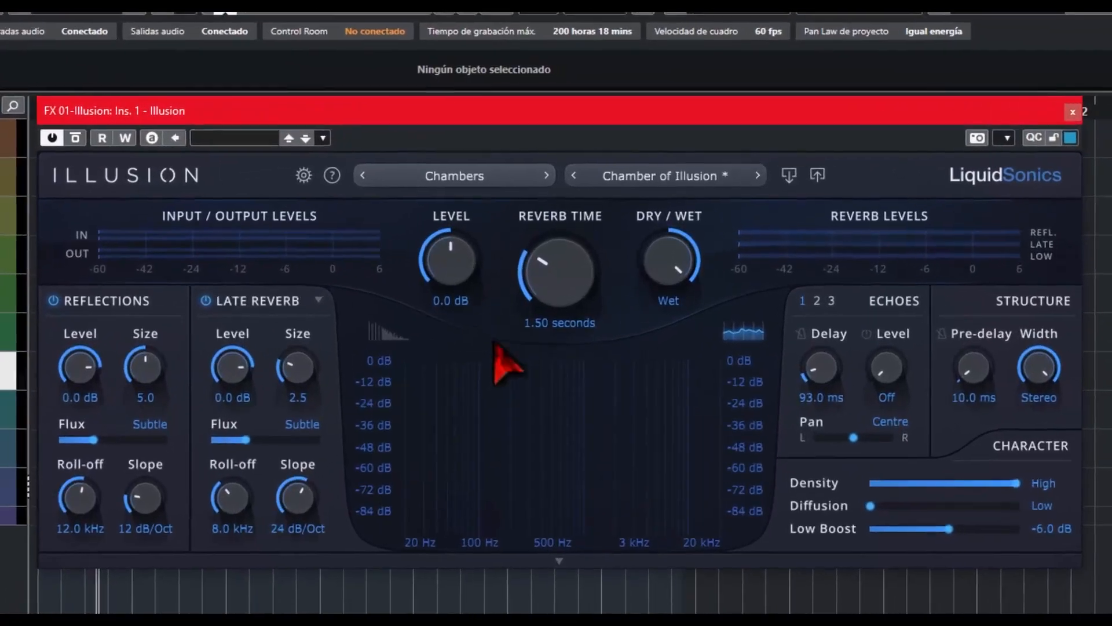
Review the configuration options for preset and interface settings, and the plug-in information options.
left_click(294, 177)
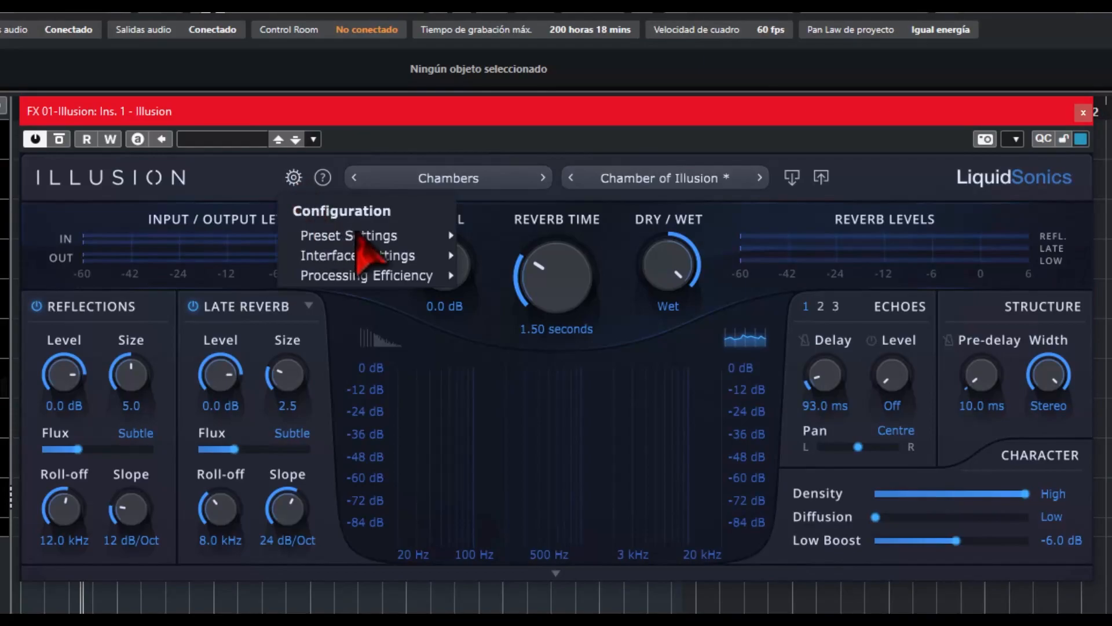
mouse_move(386, 239)
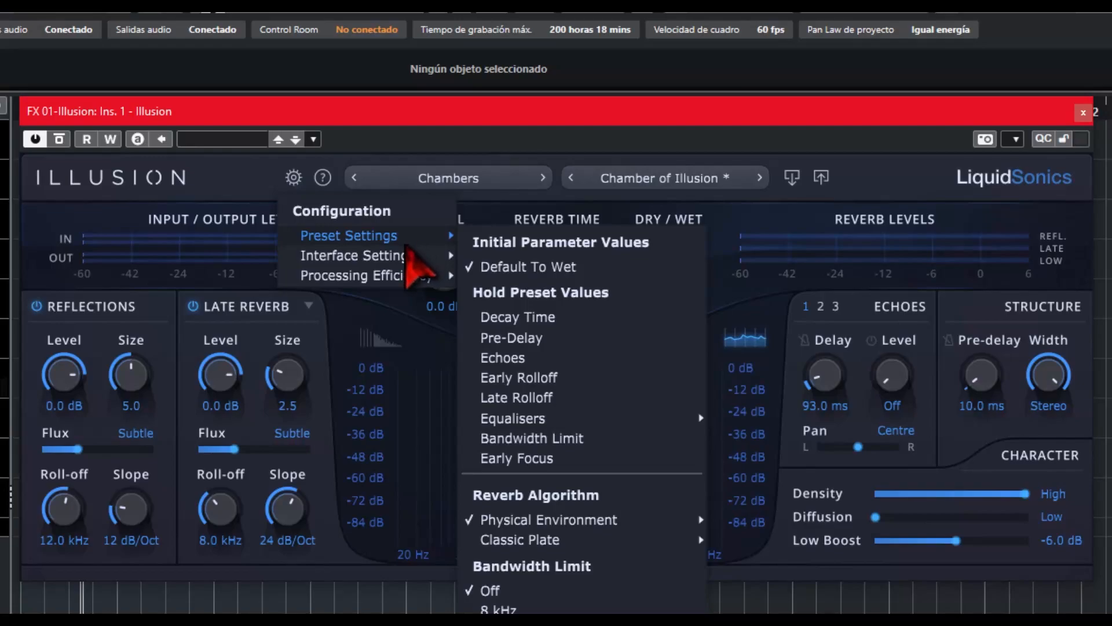
mouse_move(606, 520)
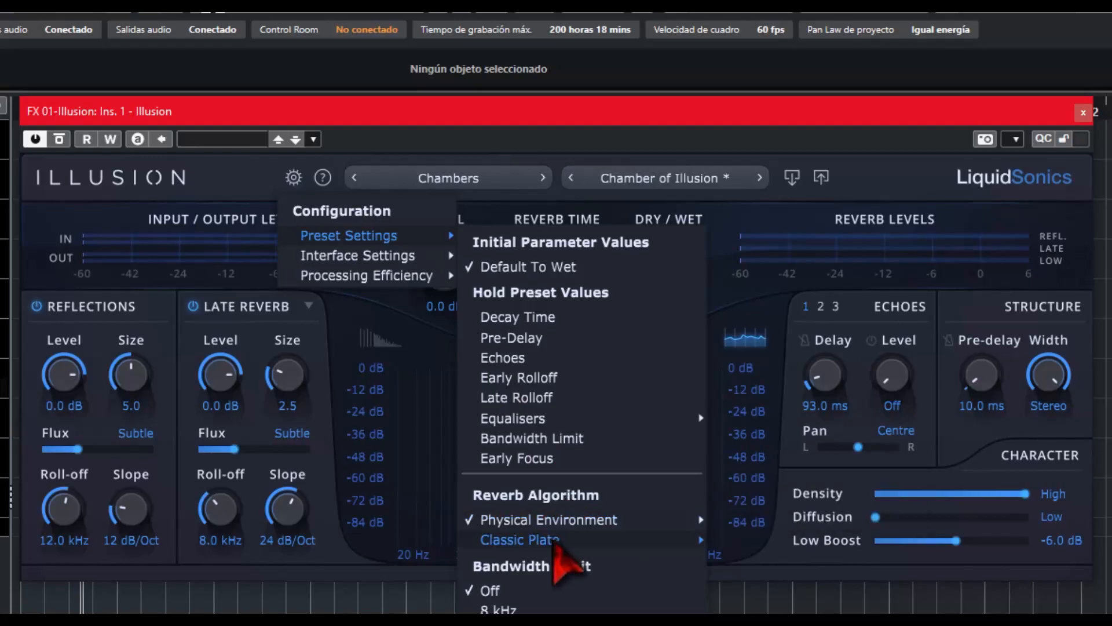
mouse_move(557, 519)
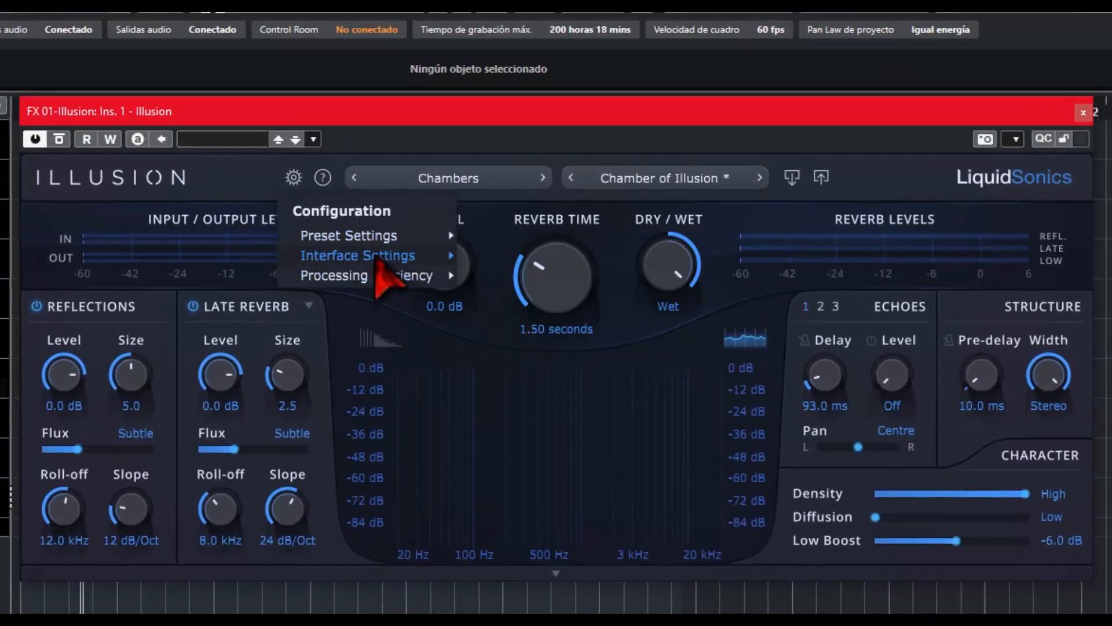
mouse_move(391, 236)
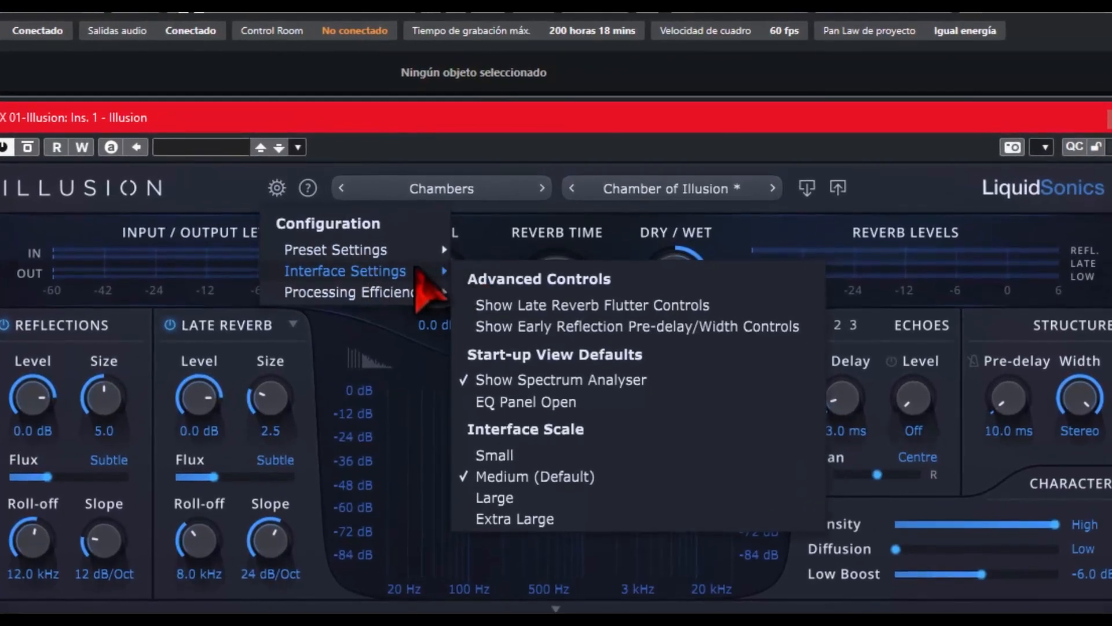
mouse_move(382, 292)
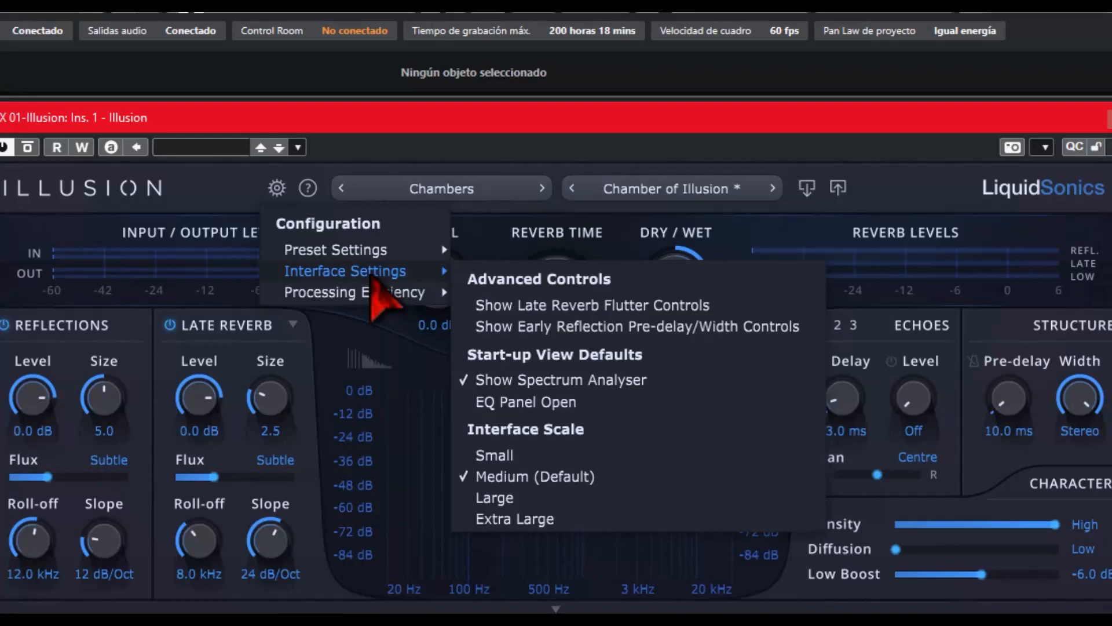
left_click(335, 161)
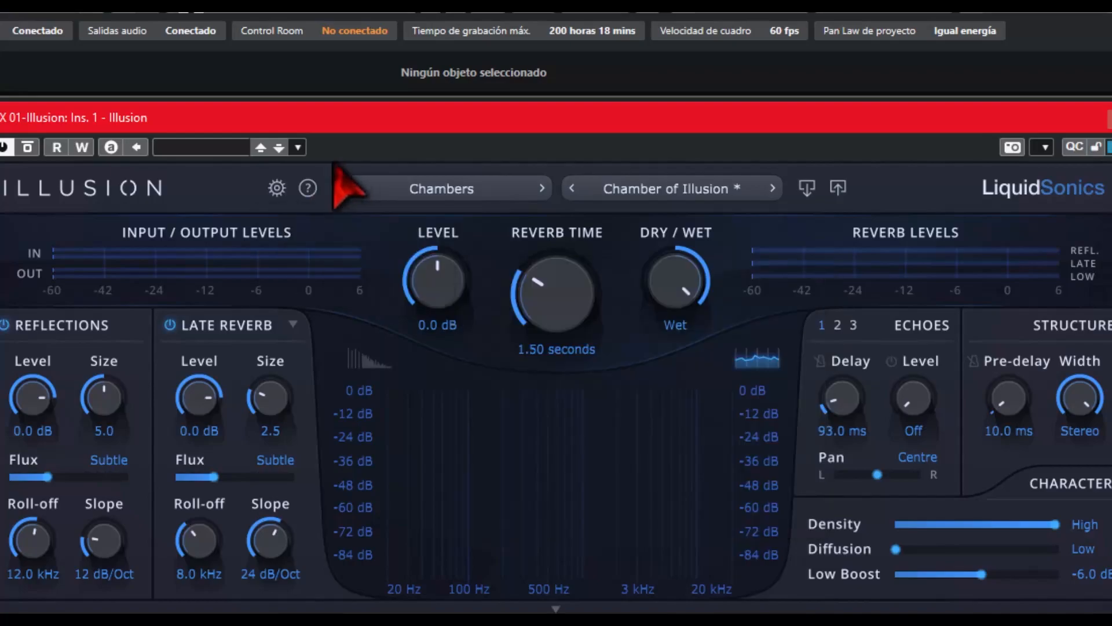
left_click(307, 189)
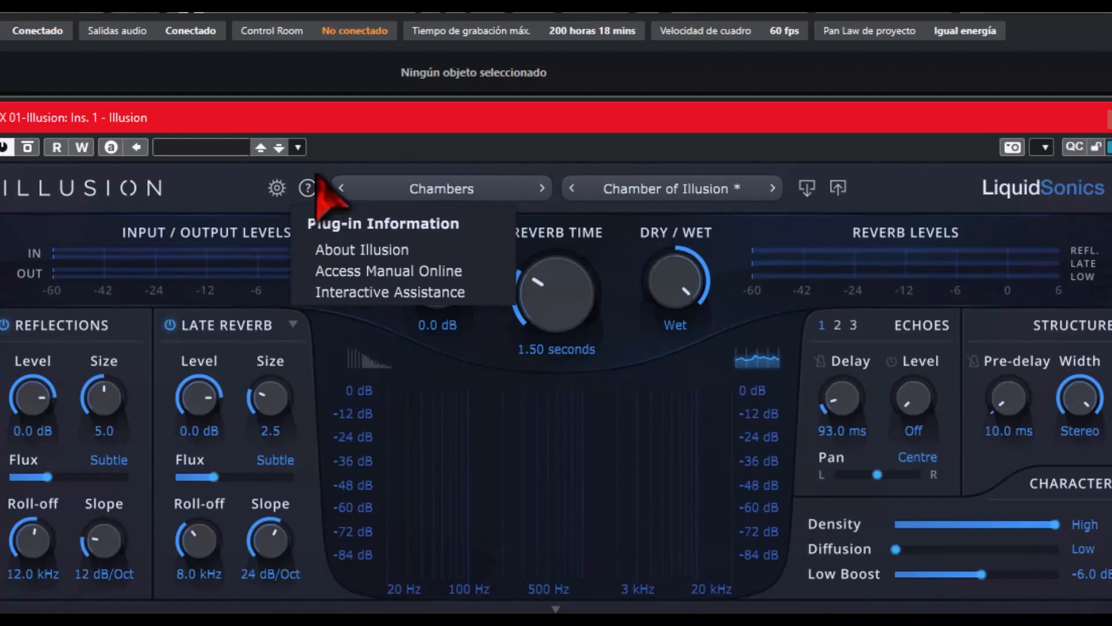
left_click(322, 169)
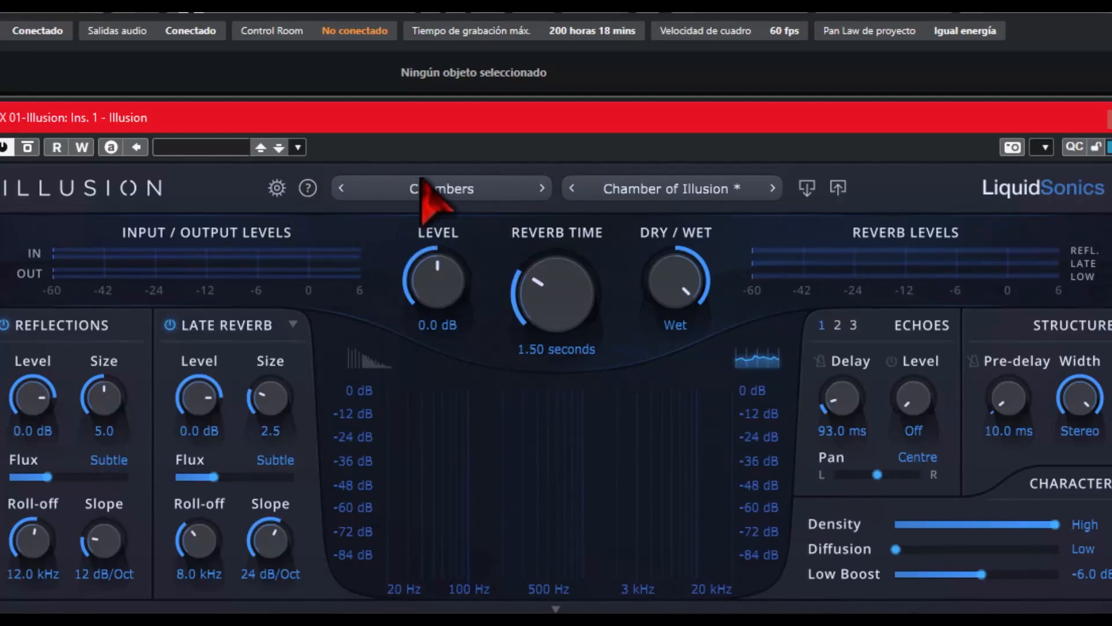
Browse the factory preset categories and load the Gothic Cellar preset from Chambers.
left_click(428, 197)
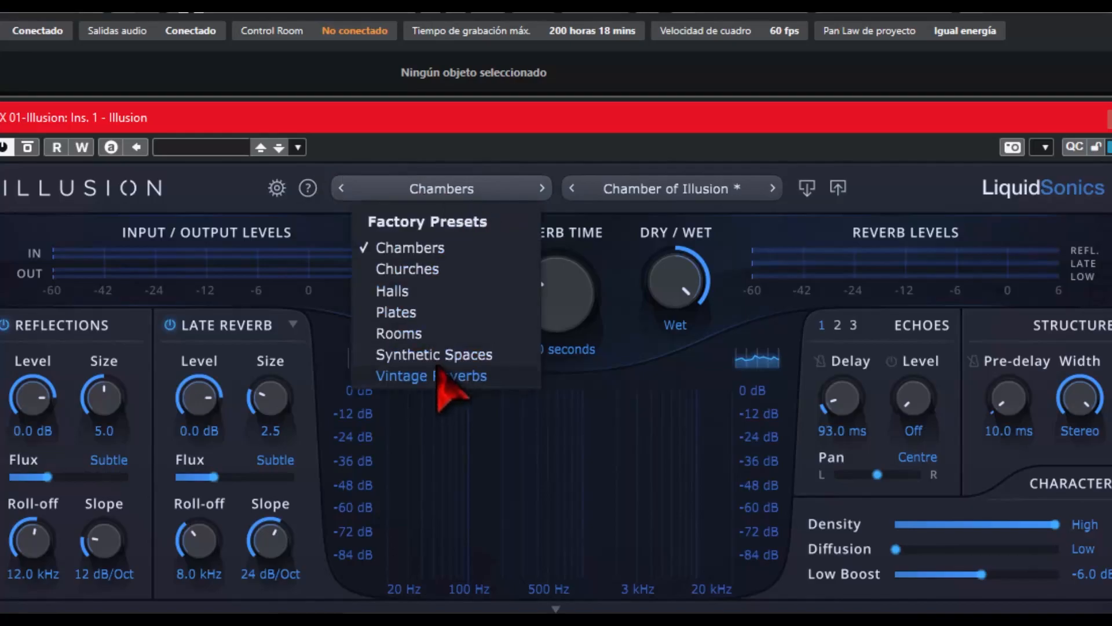
left_click(658, 191)
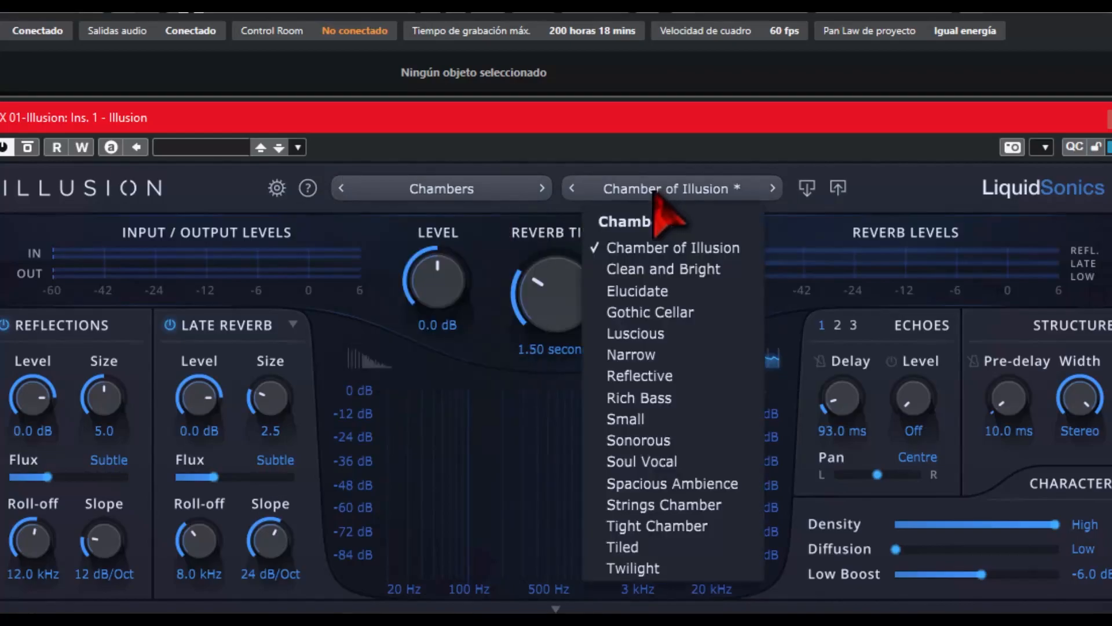
left_click(698, 246)
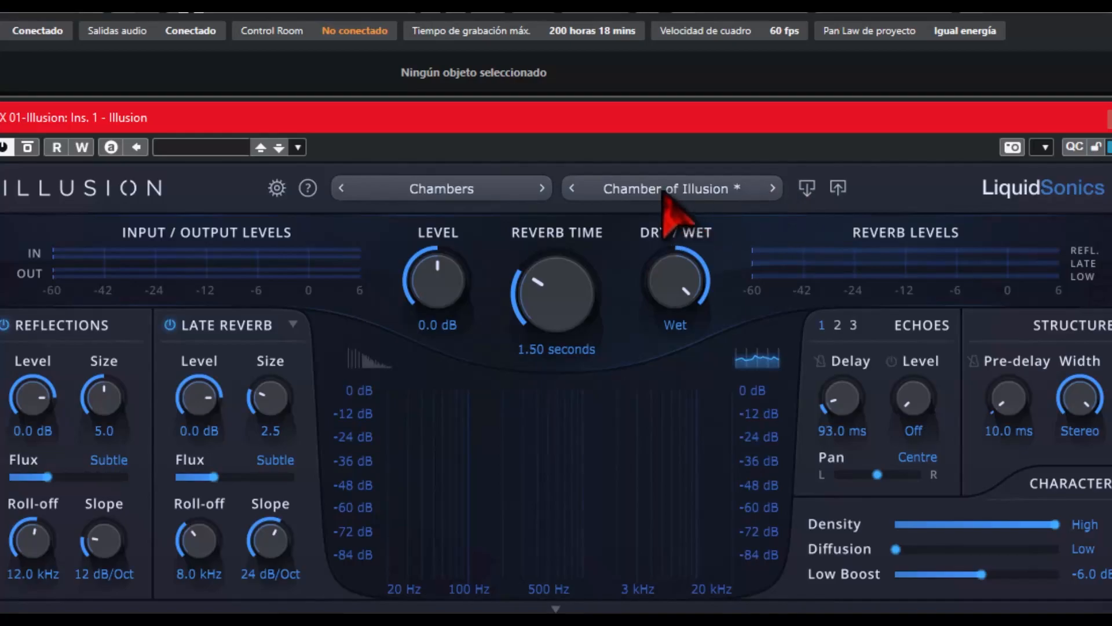
scroll(662, 193, "down", 3)
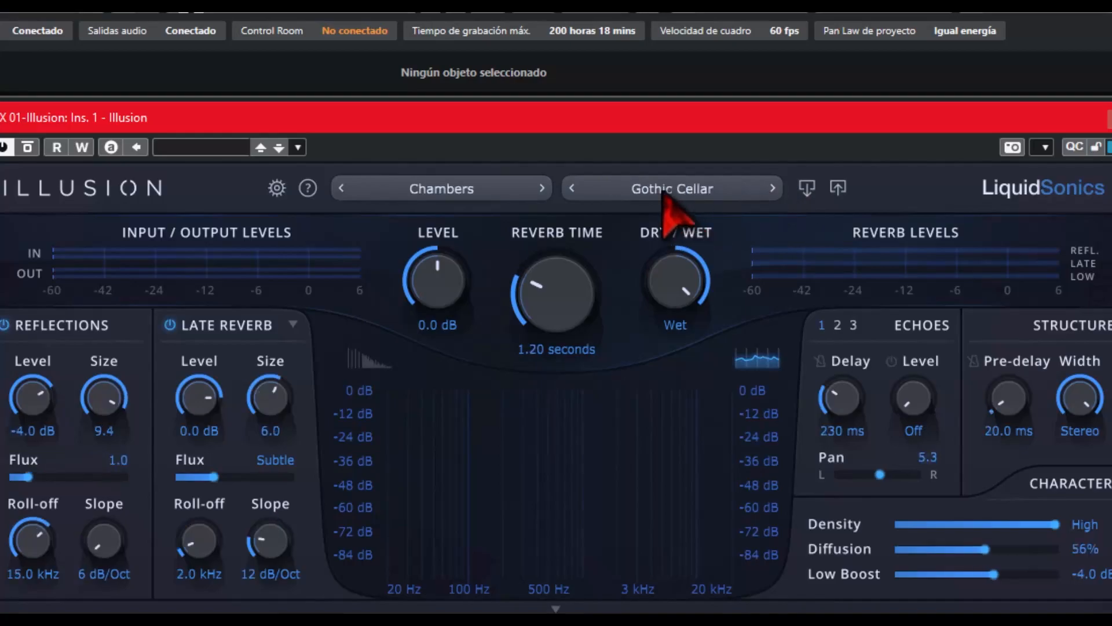
Load the Drums | Ambient Air preset from the Rooms category and look through the Rooms preset groups.
left_click(436, 199)
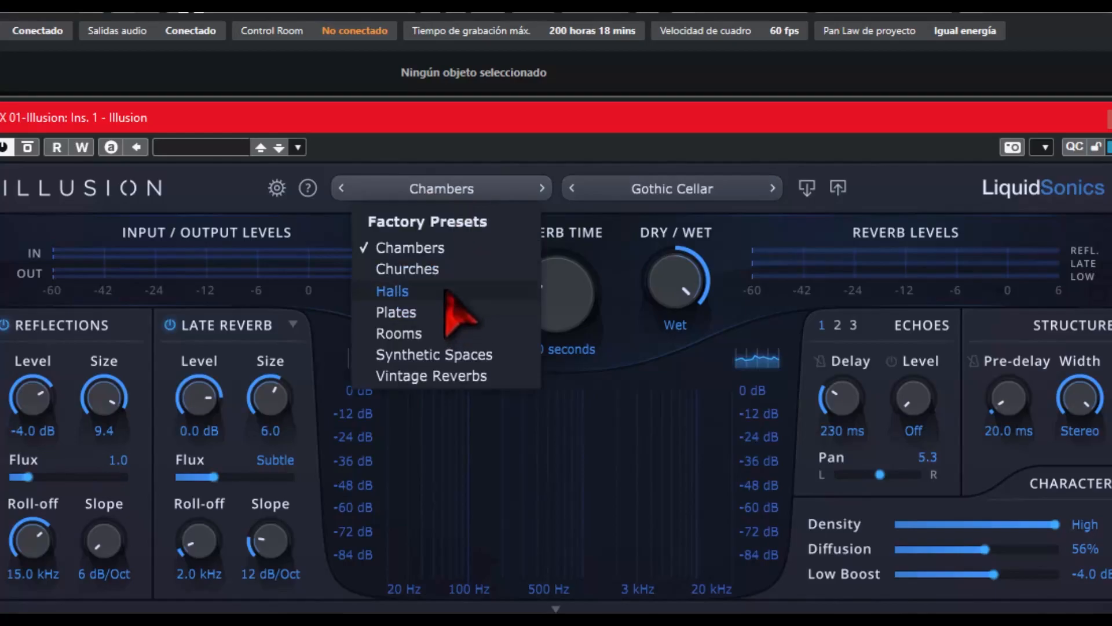
left_click(675, 228)
left_click(672, 194)
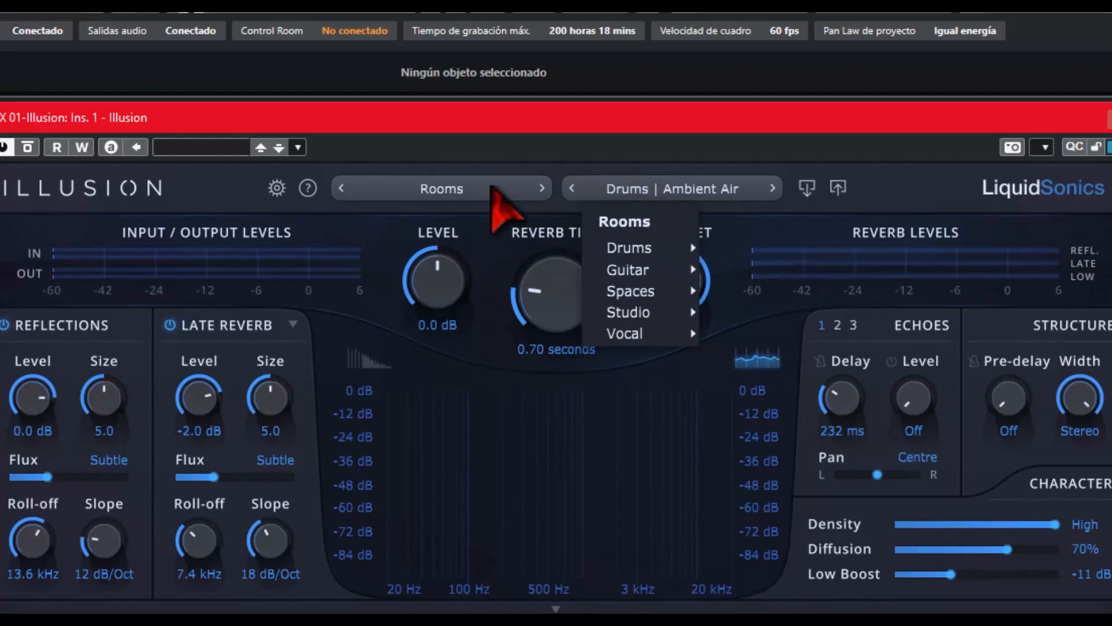
mouse_move(657, 270)
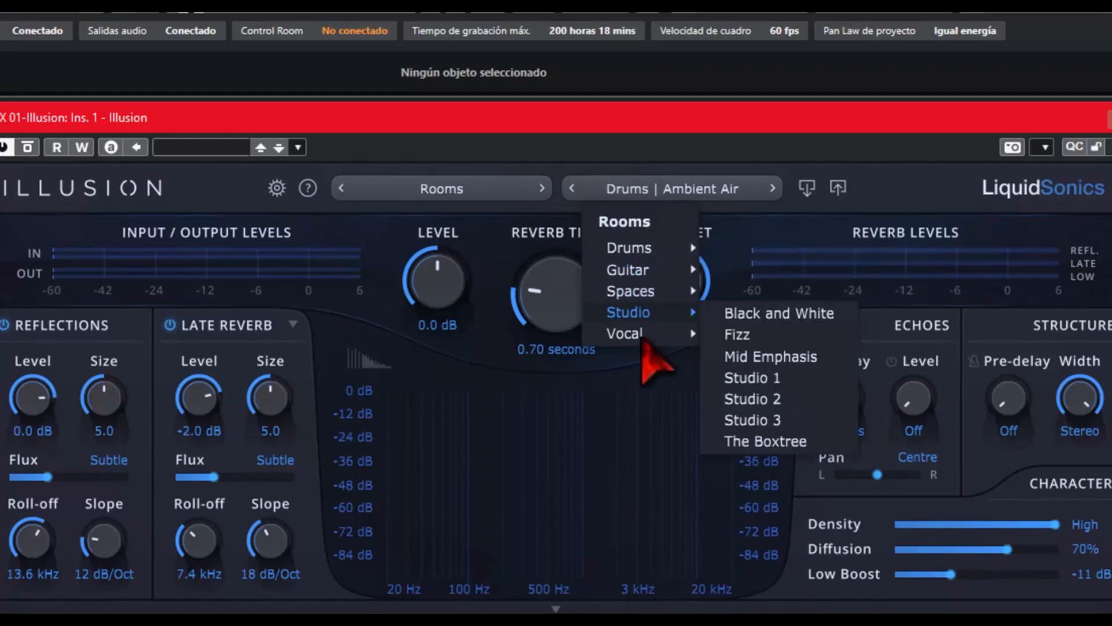
mouse_move(643, 339)
Examine the options for loading and managing user presets.
left_click(821, 197)
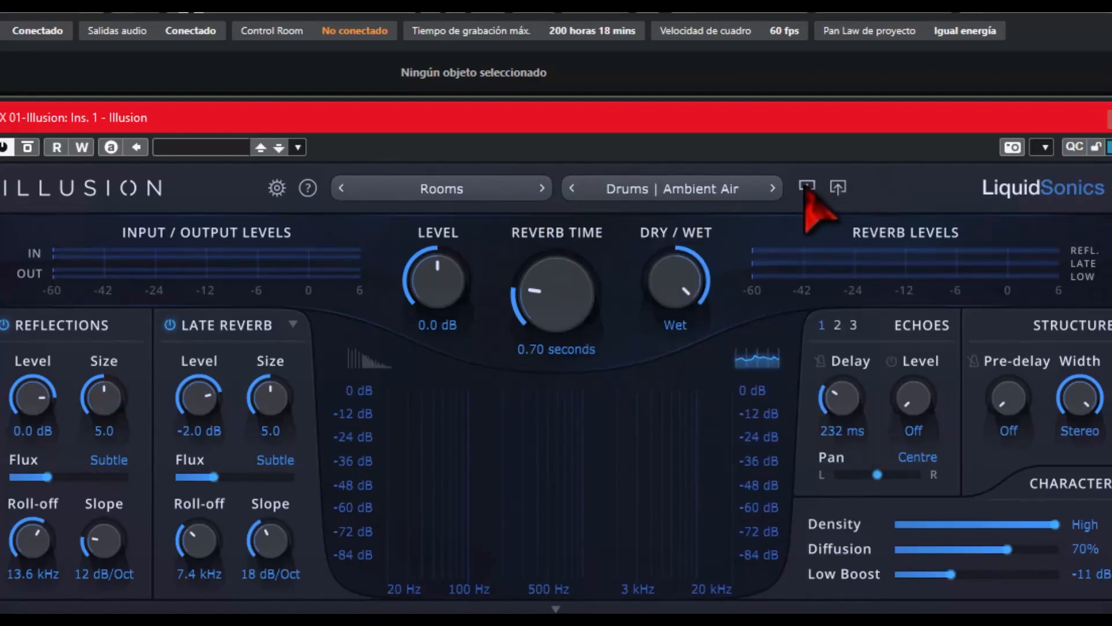
left_click(806, 191)
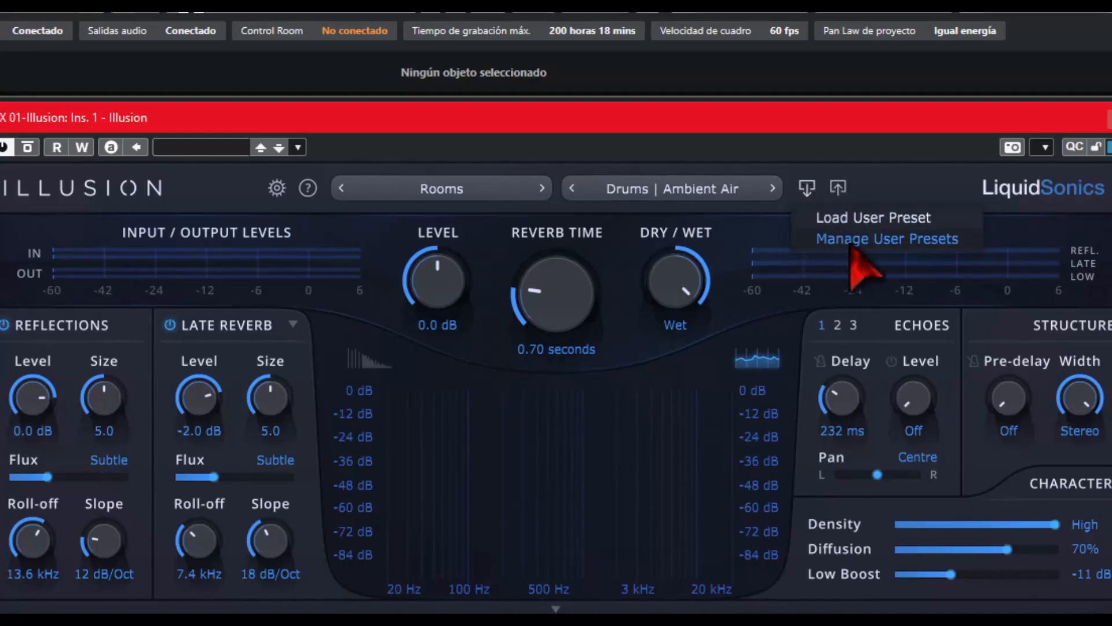
left_click(838, 187)
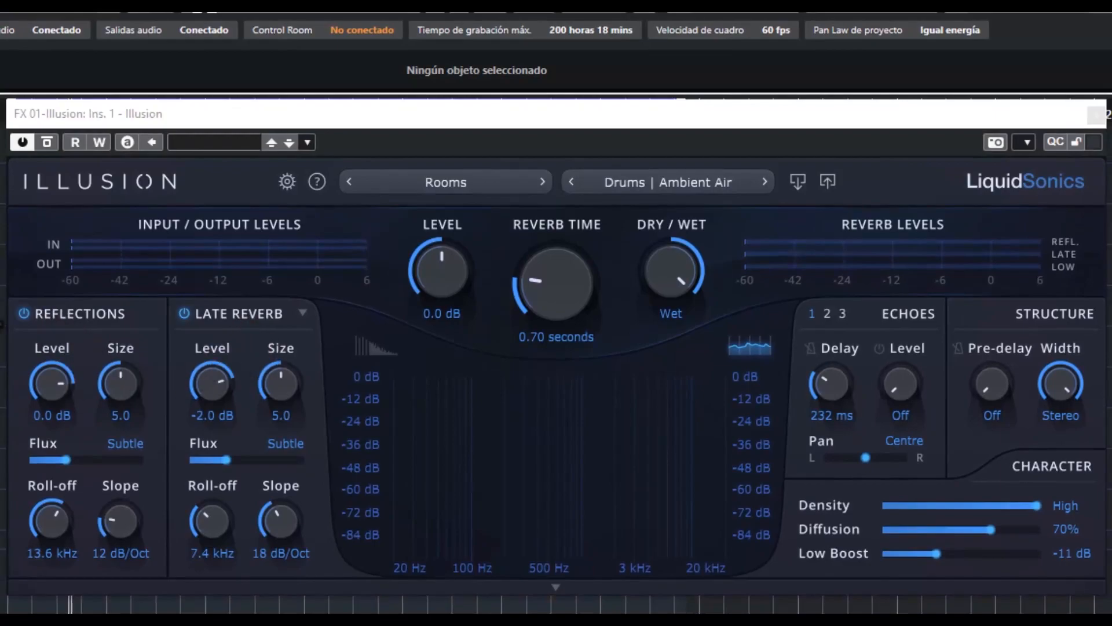
Switch the Reflections and Late Reverb sections off and back on.
left_click(24, 313)
left_click(184, 314)
left_click(184, 314)
left_click(24, 314)
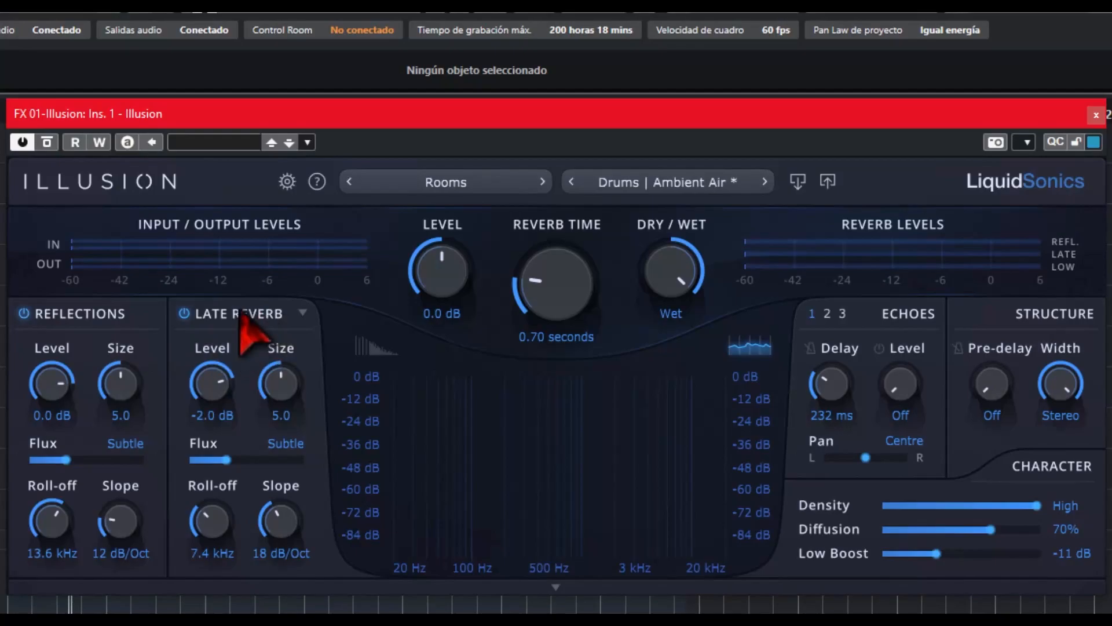
Examine the Late Reverb algorithm choices, including the Physical Environment and Classic Plate models.
left_click(302, 313)
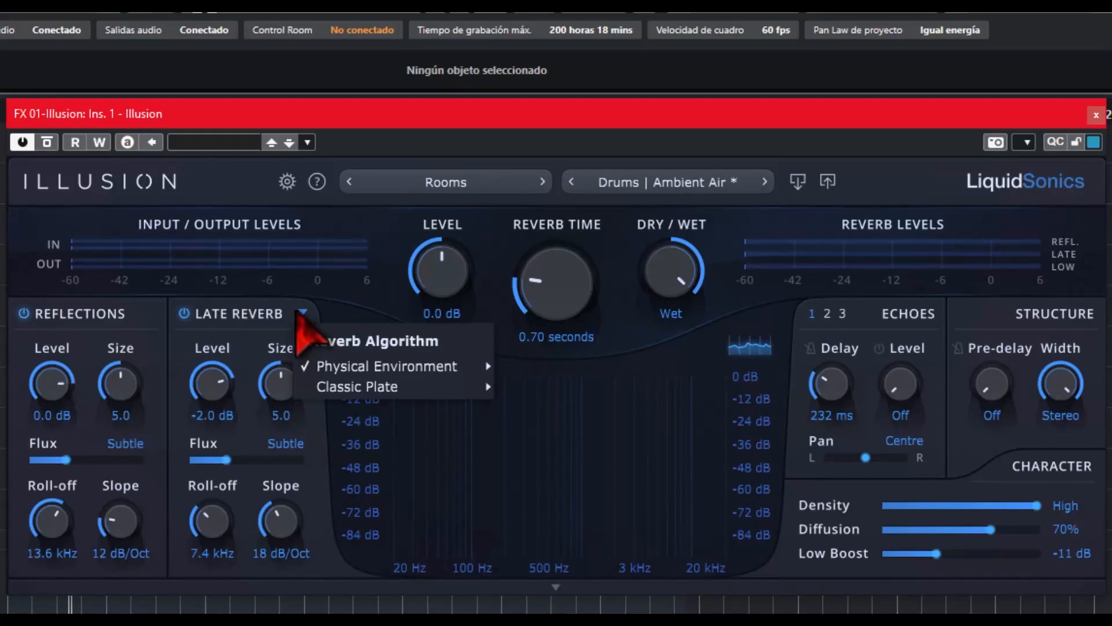
mouse_move(408, 370)
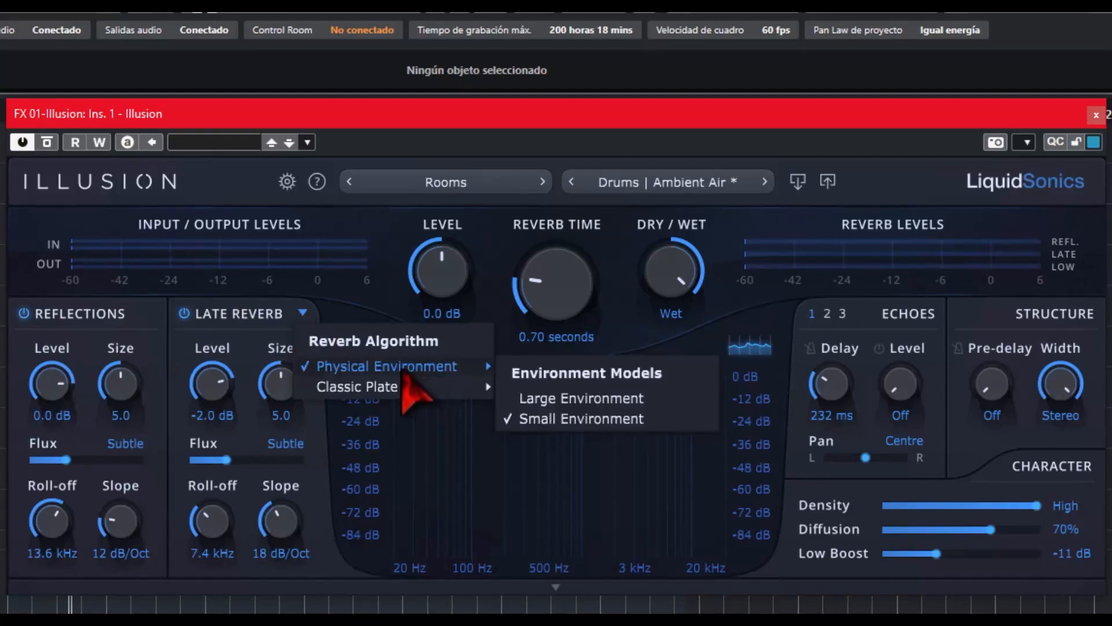
mouse_move(394, 389)
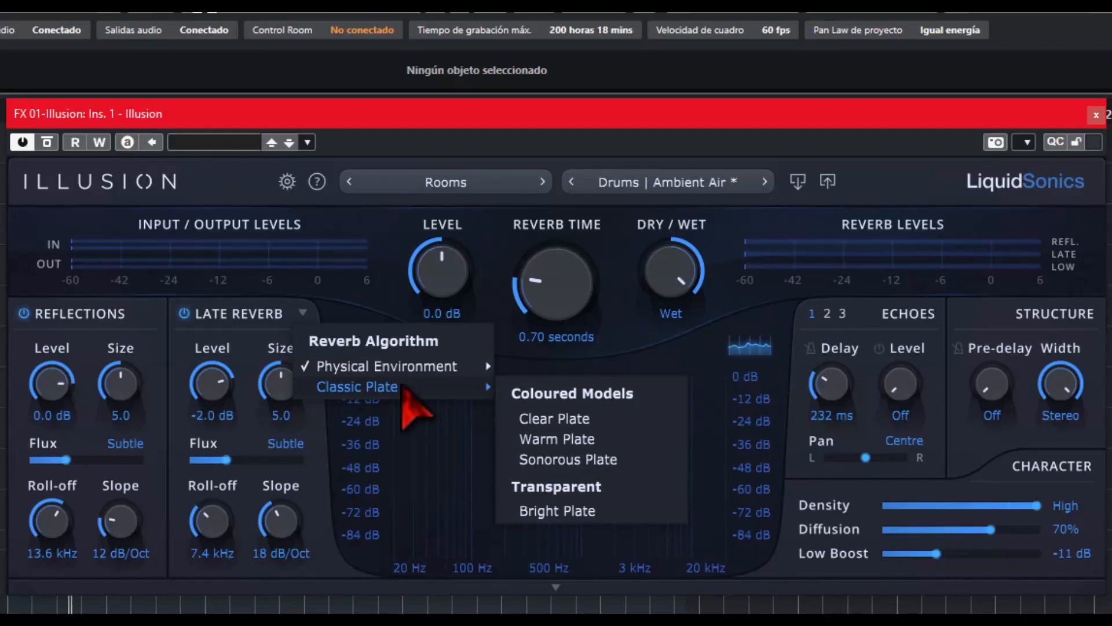
left_click(216, 341)
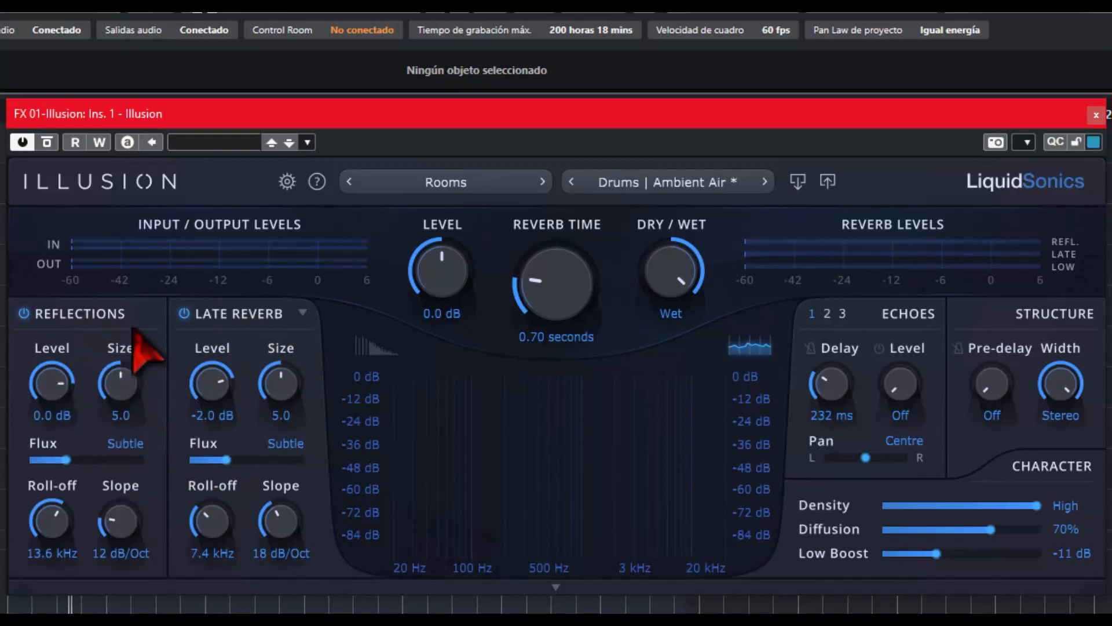
Set the Reflections level to -1.1 dB and the Reflections size to 4.5.
left_click_drag(43, 384, 193, 385)
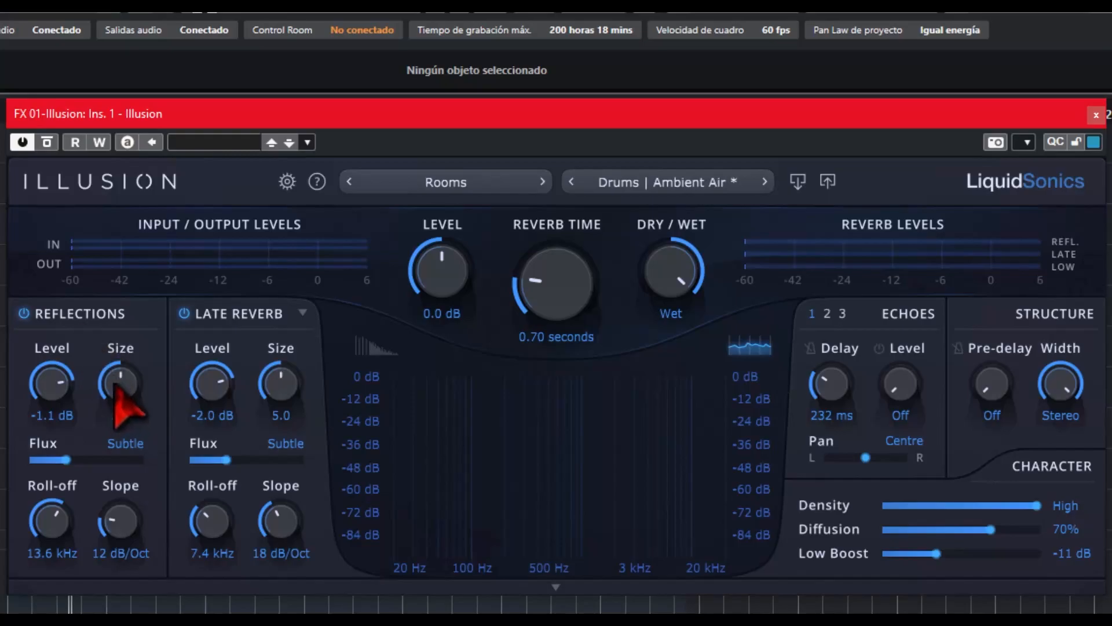
left_click_drag(127, 383, 127, 397)
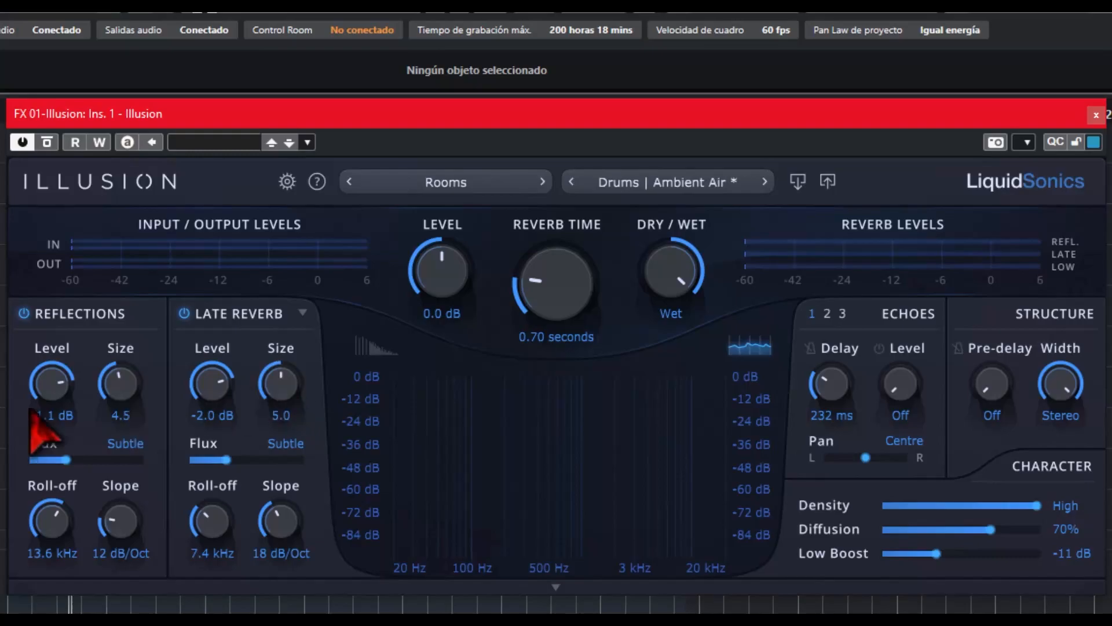
Try the Reflections Flux at Moderate, Still, 2.6 and 2.1.
left_click_drag(64, 458, 94, 476)
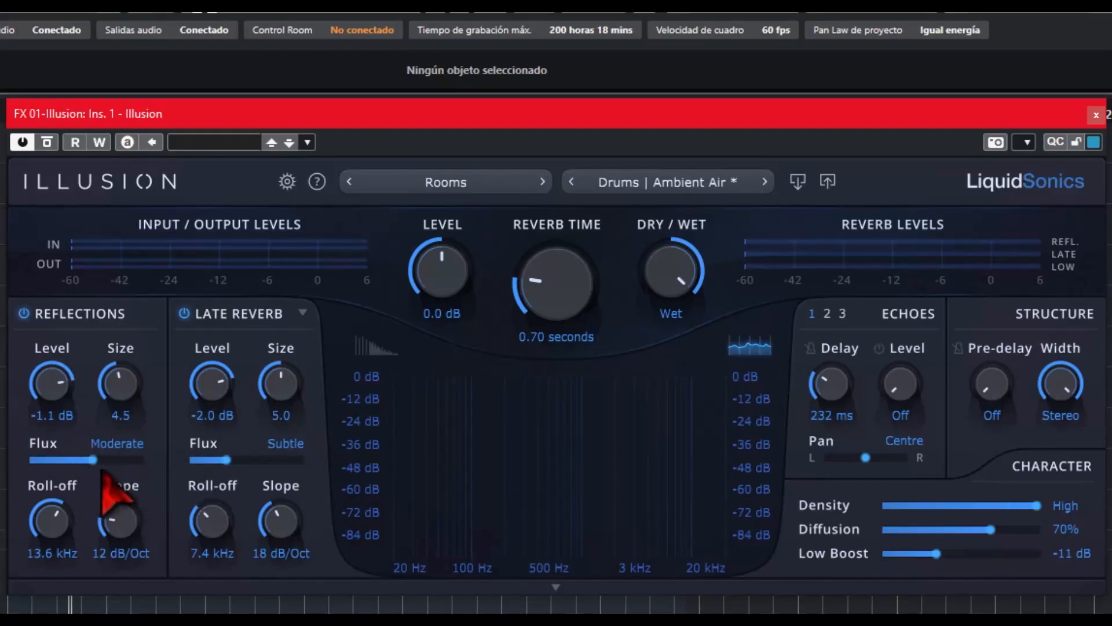
left_click_drag(97, 461, 39, 461)
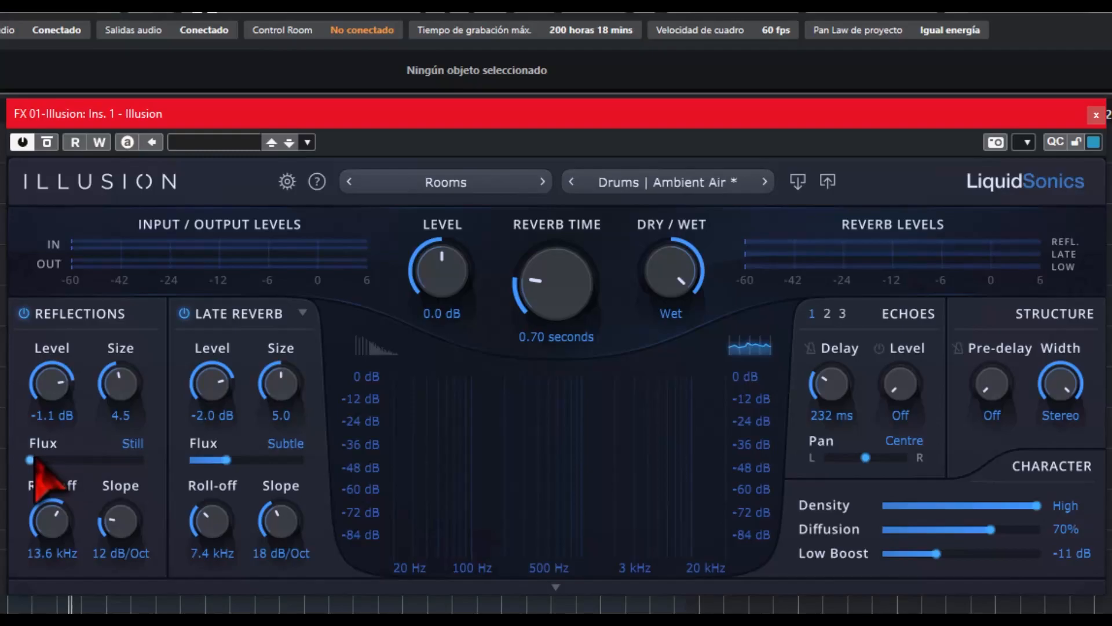
left_click_drag(34, 461, 69, 486)
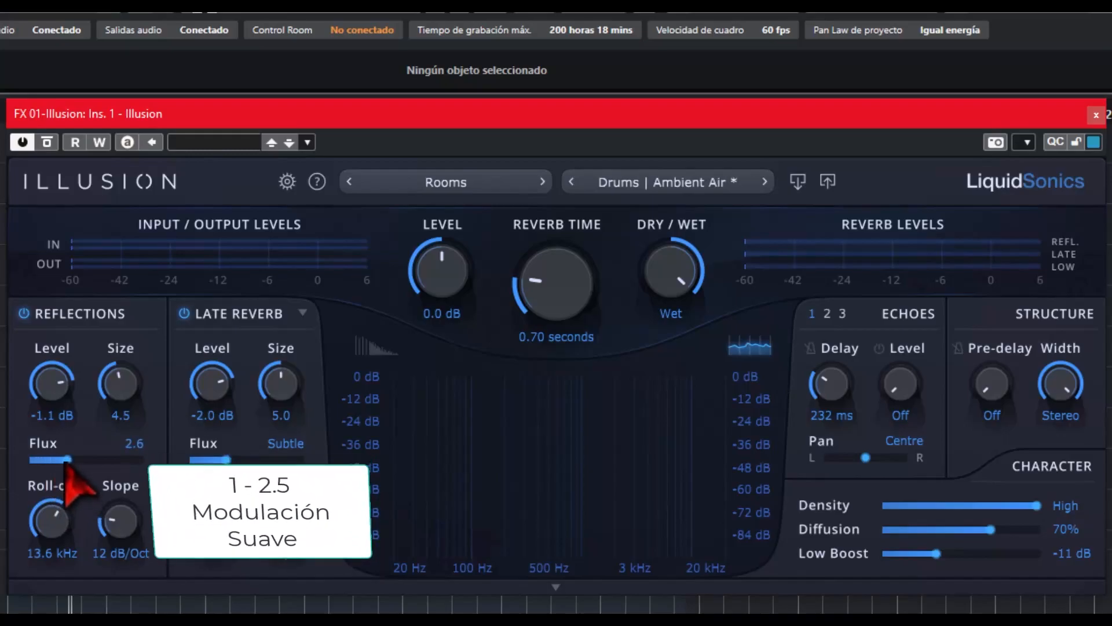
left_click_drag(66, 463, 63, 459)
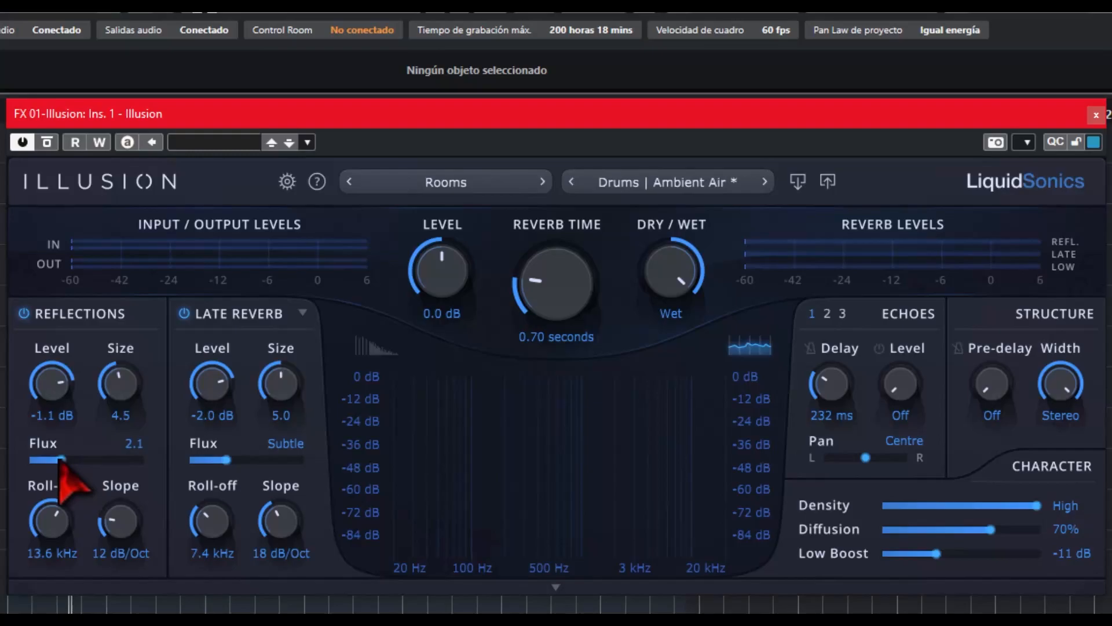
Raise the Reflections Flux through 4.7 and 6.1 to Maximum.
left_click_drag(58, 462, 131, 457)
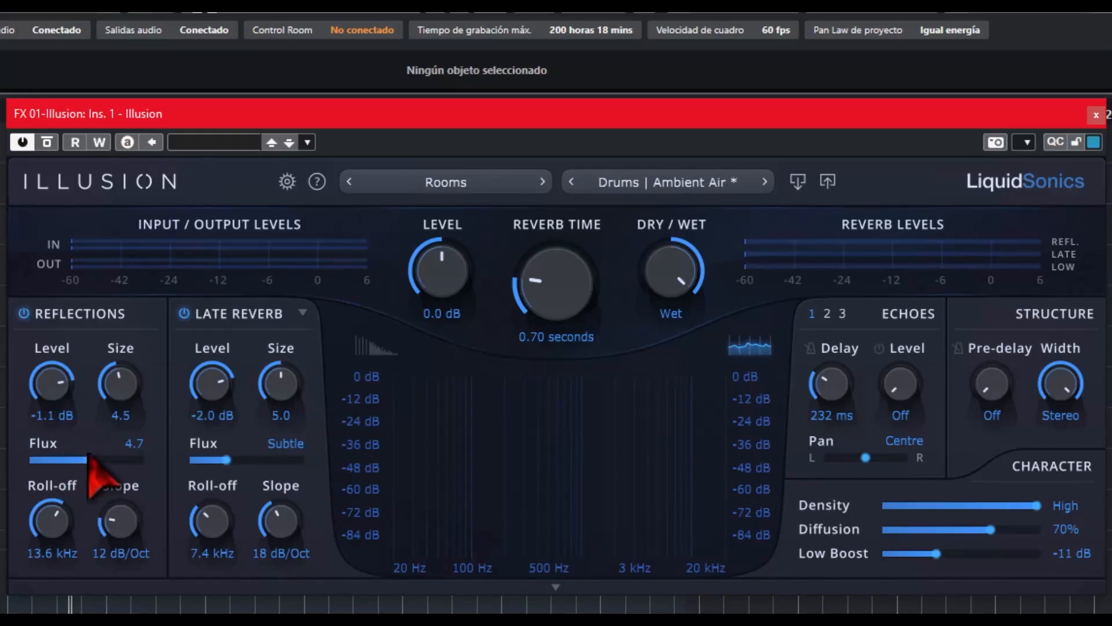
left_click(104, 463)
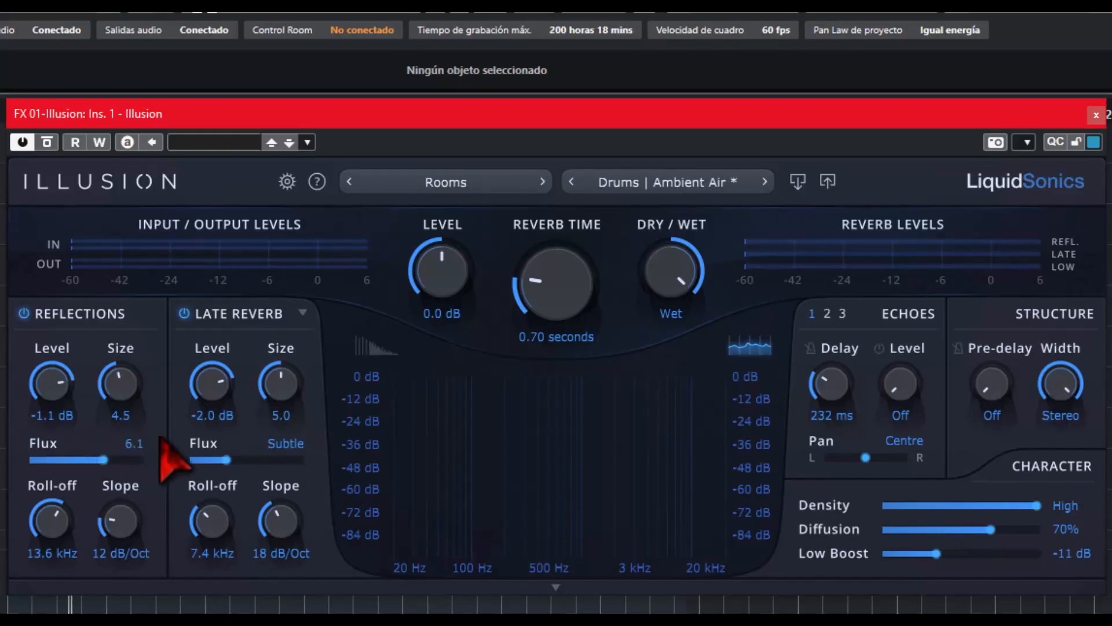
left_click_drag(110, 460, 114, 450)
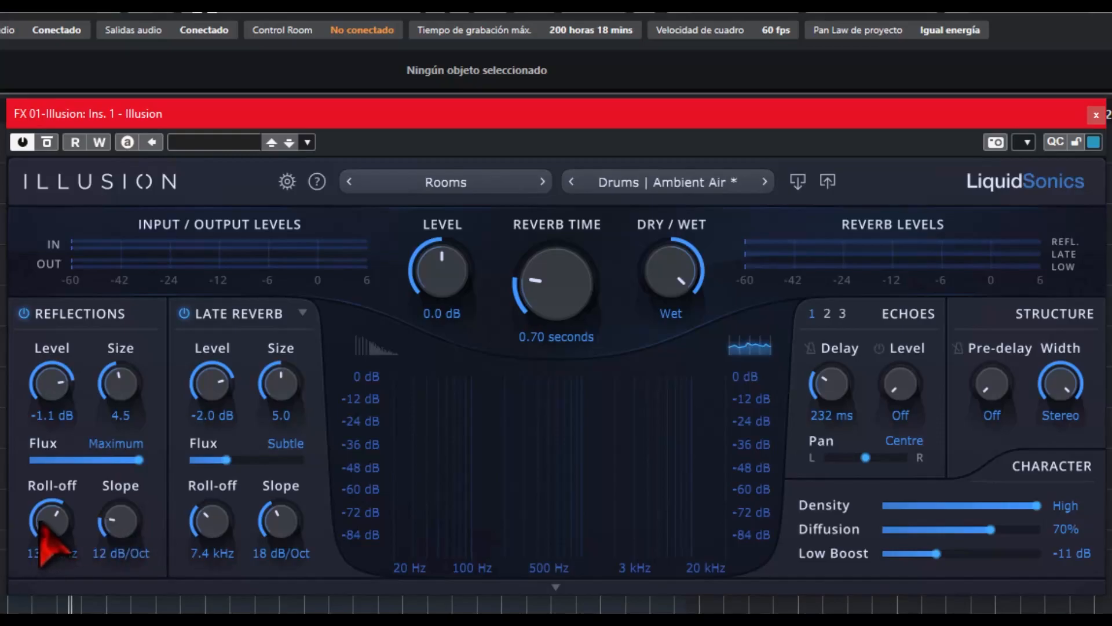
Try the Reflections filter slope at 6 dB/Oct and other settings, and return it to 12 dB/Oct.
left_click_drag(114, 542, 119, 578)
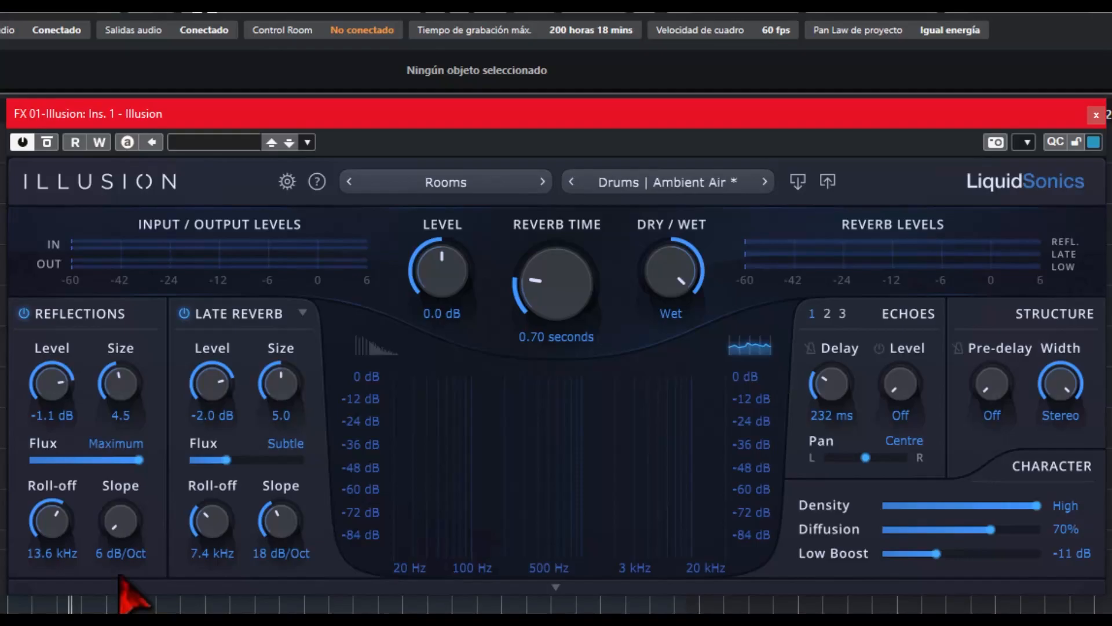
left_click_drag(121, 583, 146, 380)
left_click_drag(162, 283, 132, 511)
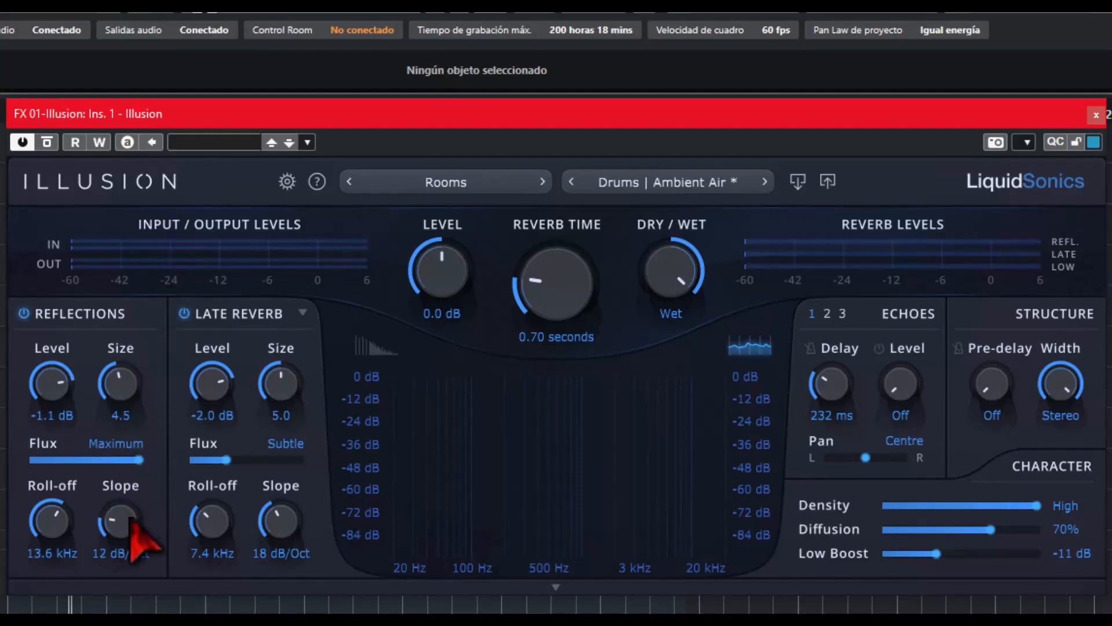
Try the Reflections roll-off at Bypass, and set it to 6.1 kHz.
left_click_drag(49, 537, 80, 328)
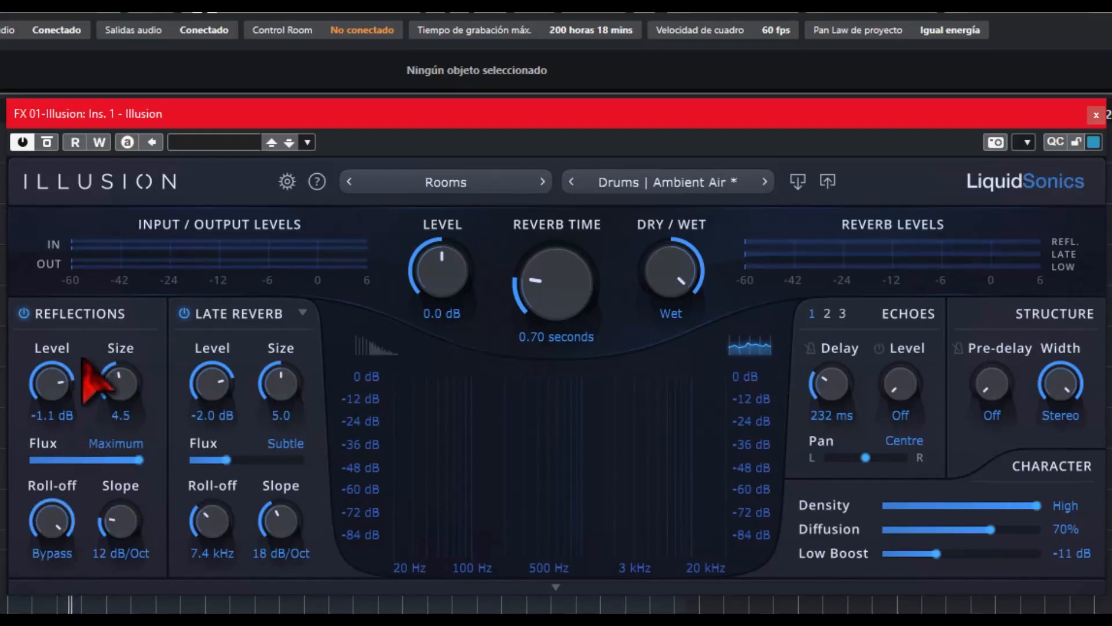
left_click_drag(84, 373, 52, 600)
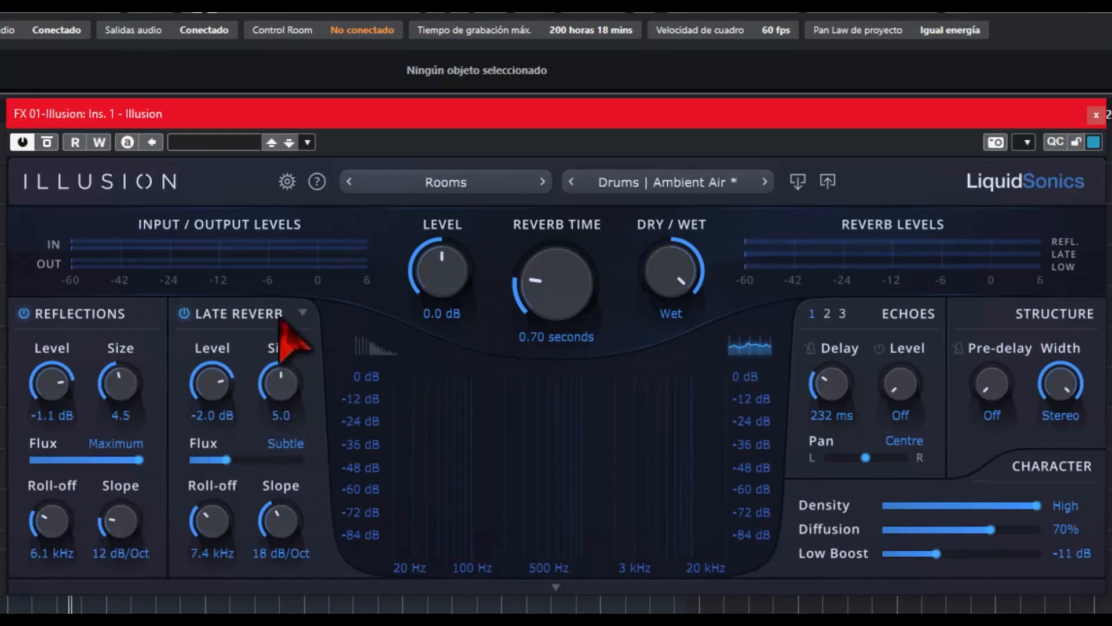
Examine the Late Reverb algorithm choices under Physical Environment and Classic Plate, leaving the current model selected.
left_click(302, 312)
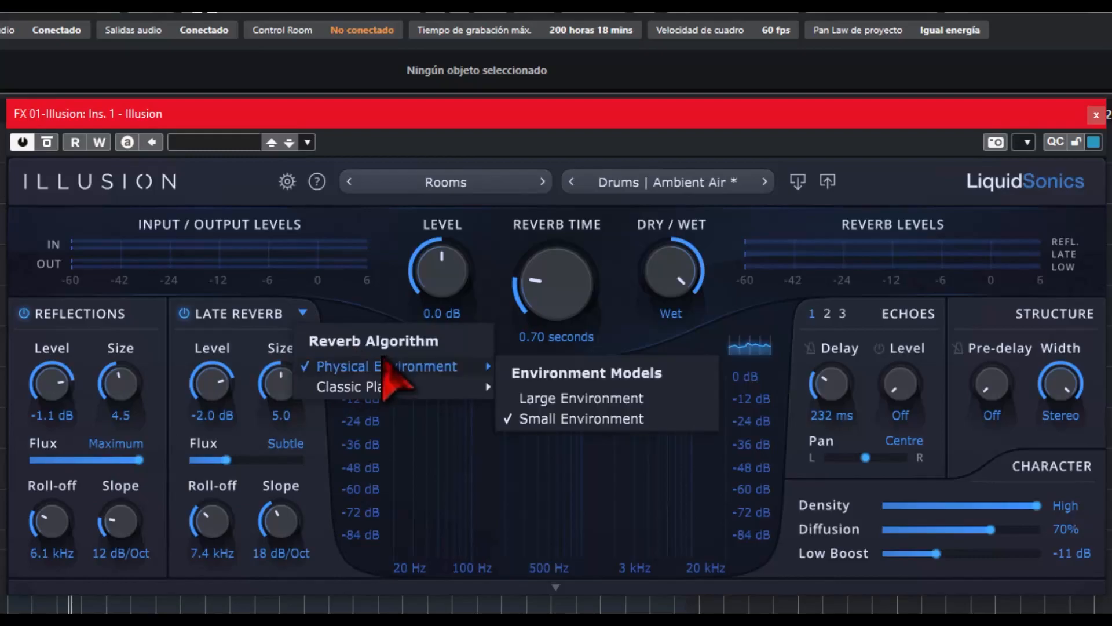
mouse_move(388, 371)
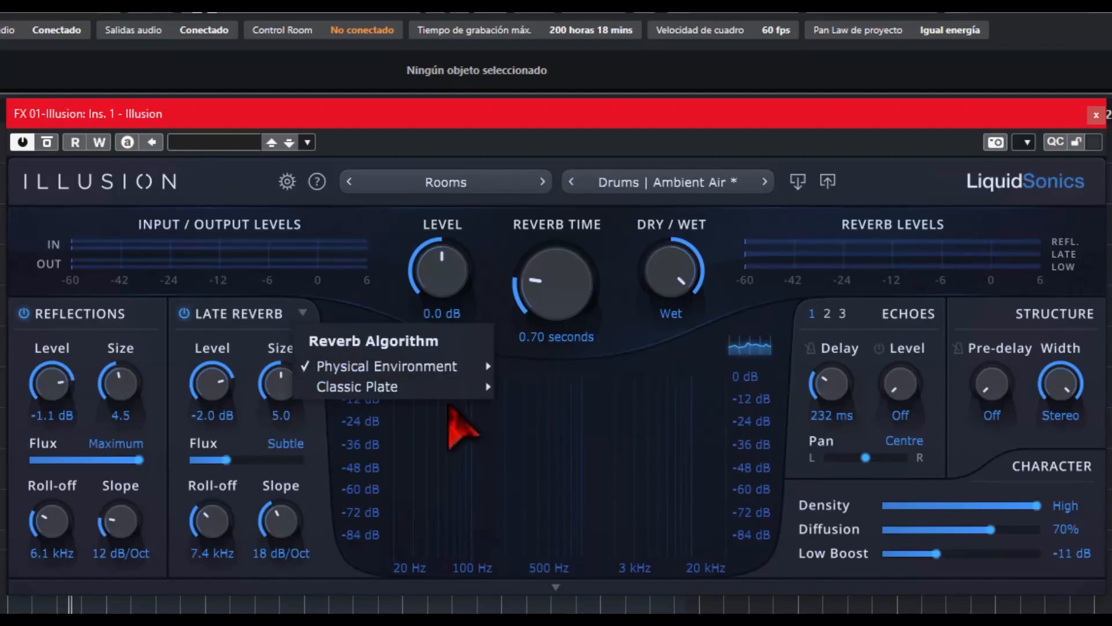
mouse_move(435, 391)
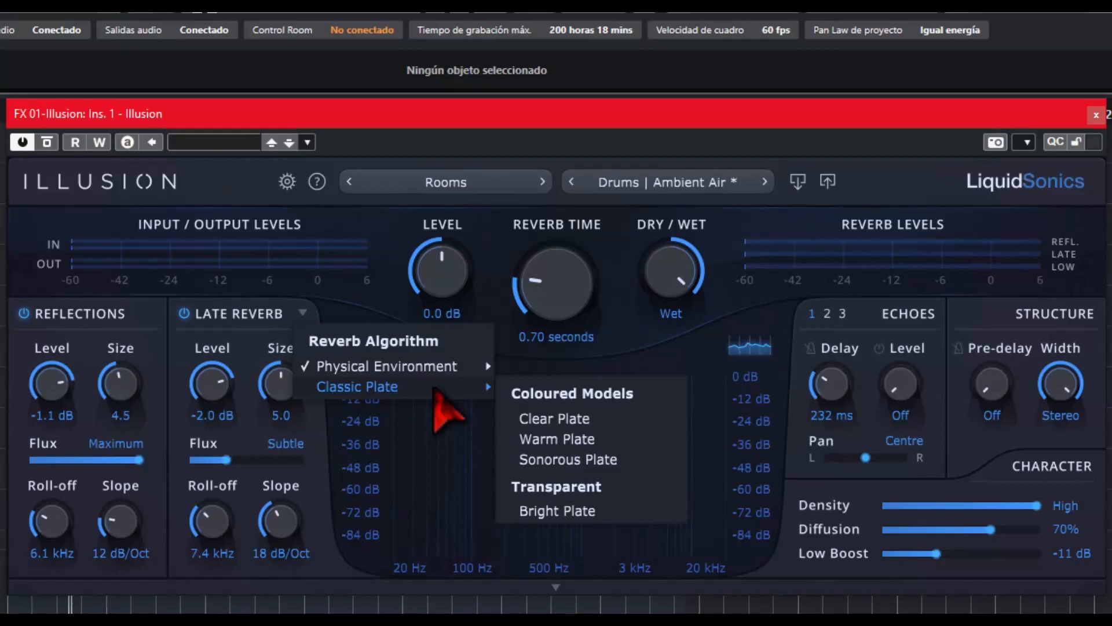
left_click(714, 359)
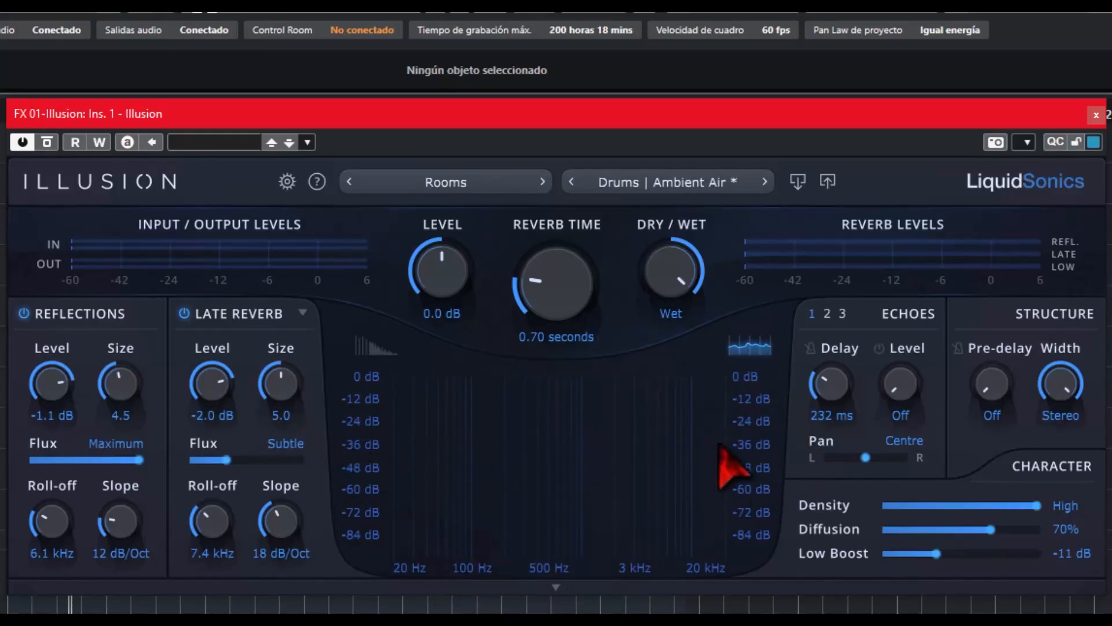
Show the decay display and set Low Frequency Decay to 2.3 kHz, x0.60 and High Frequency Decay to 9.8 kHz, x1.10.
left_click(375, 349)
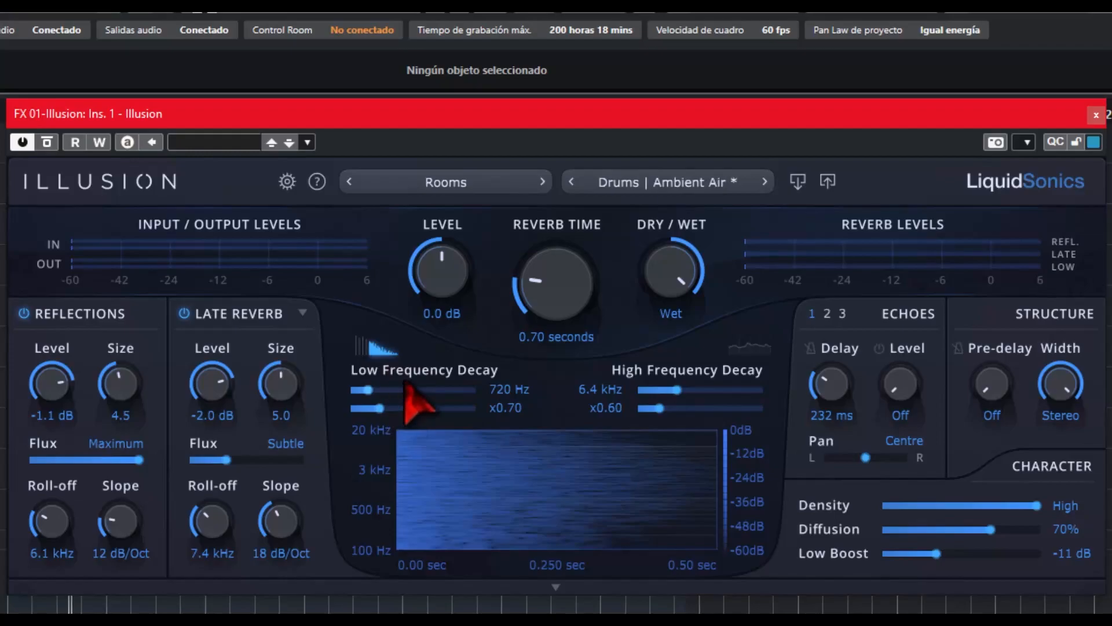
left_click_drag(385, 386, 376, 411)
left_click_drag(660, 408, 684, 408)
left_click_drag(676, 390, 685, 415)
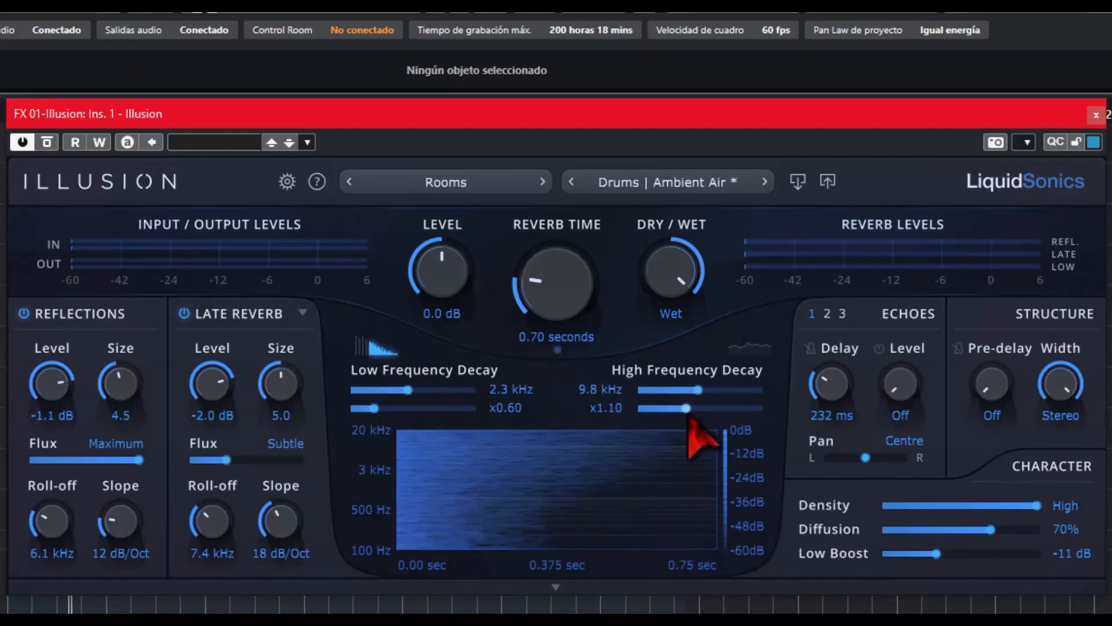
Show the early reflections display and set Reflectivity to 5.0 and Proximity to Close.
left_click(363, 349)
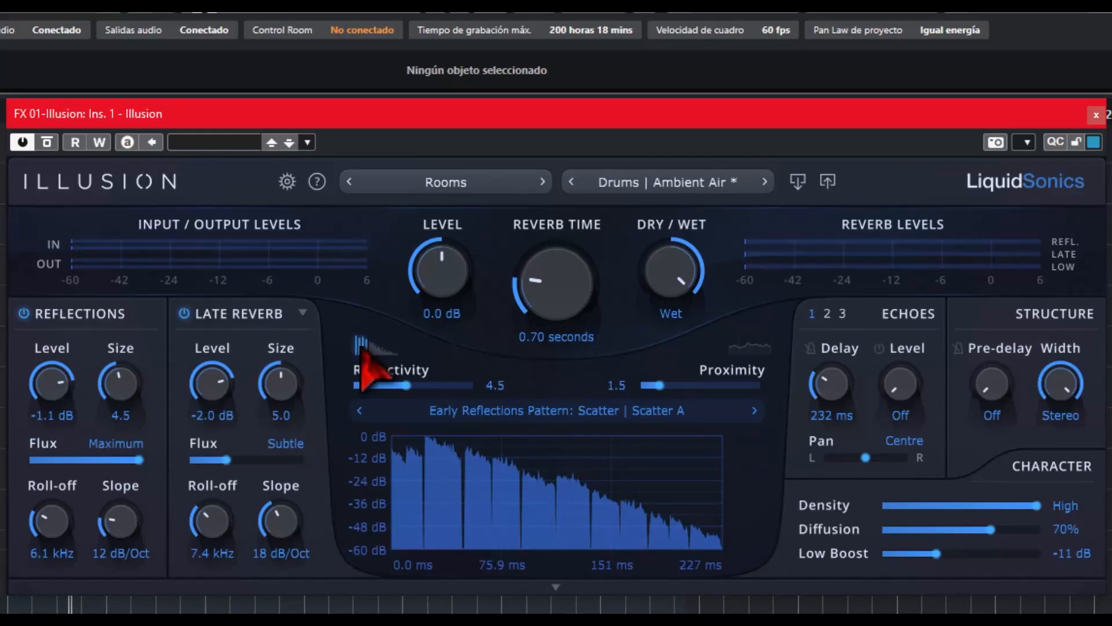
left_click_drag(380, 376, 414, 387)
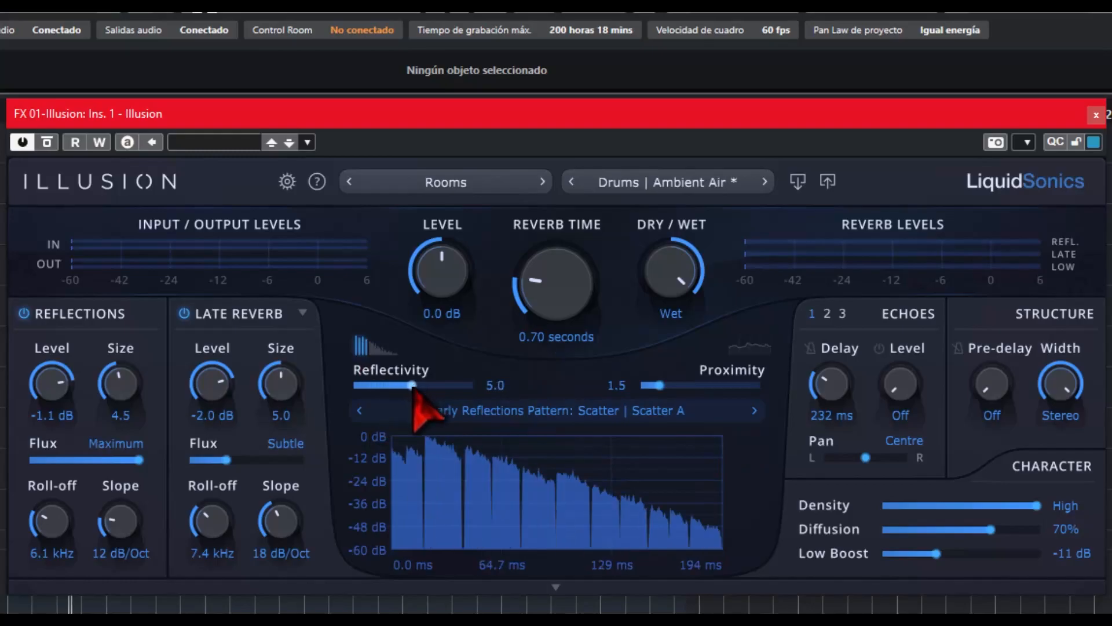
left_click_drag(659, 386, 610, 398)
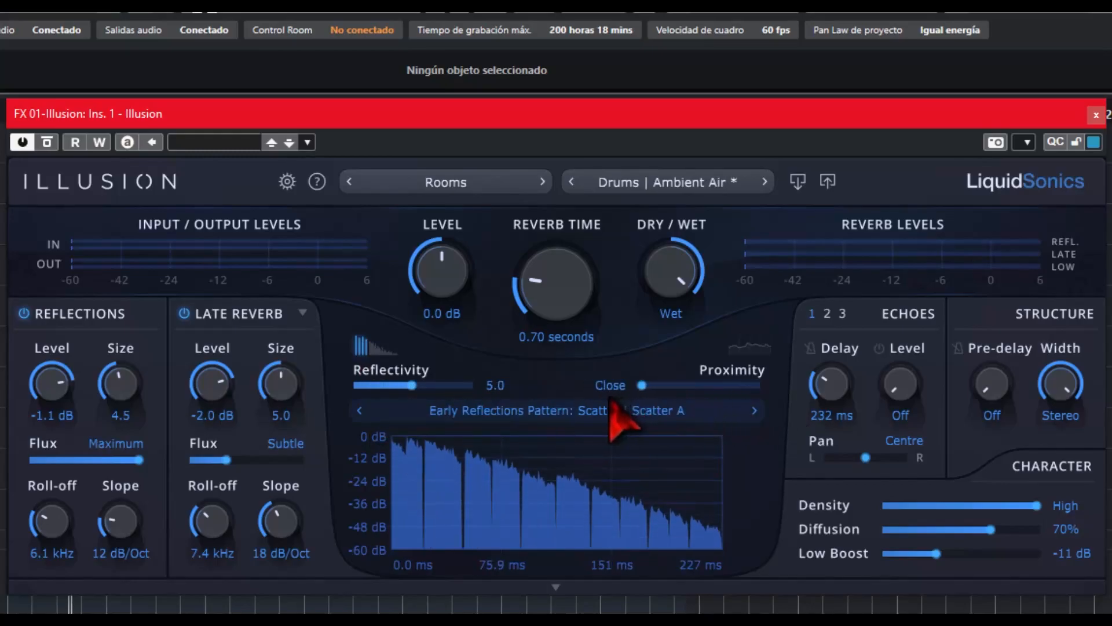
Try the High Density Focus early reflections pattern, and return to Scatter A.
left_click(521, 413)
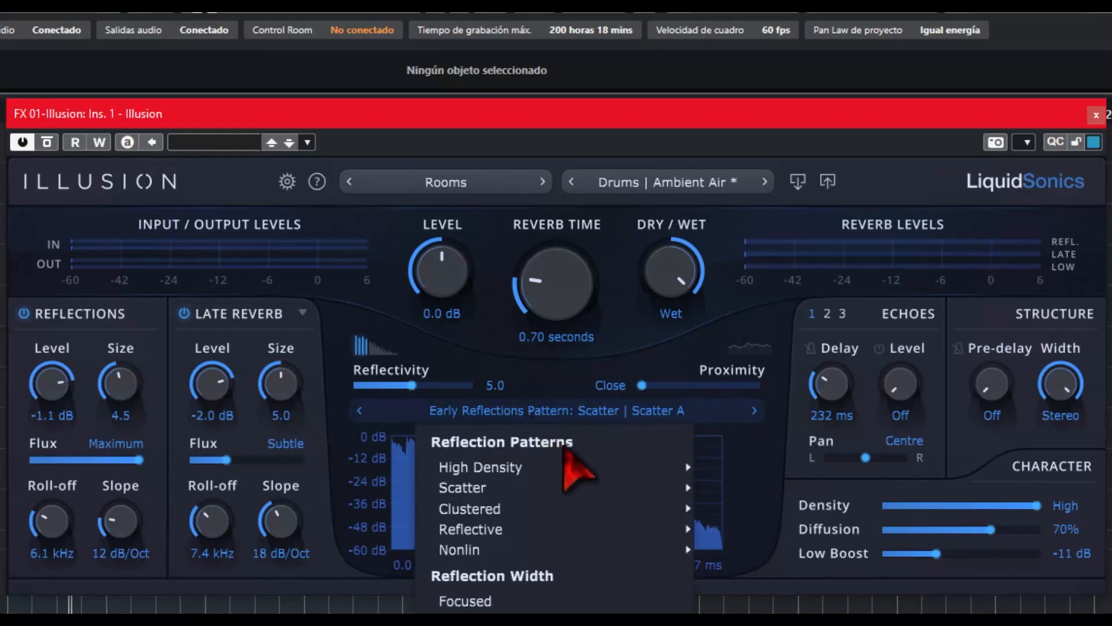
mouse_move(522, 471)
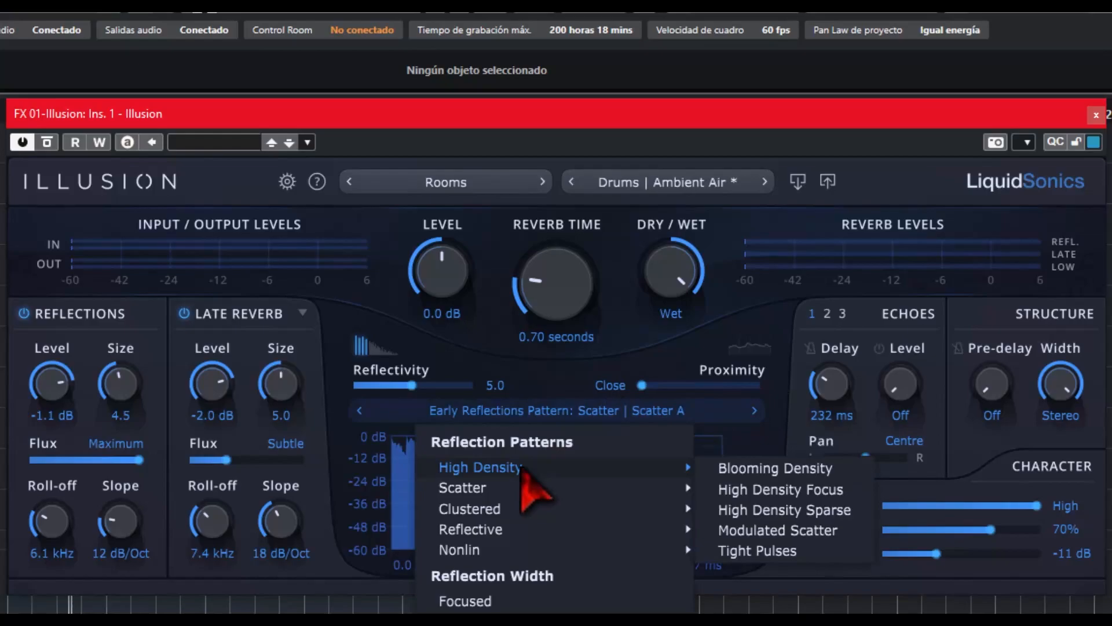
left_click(752, 490)
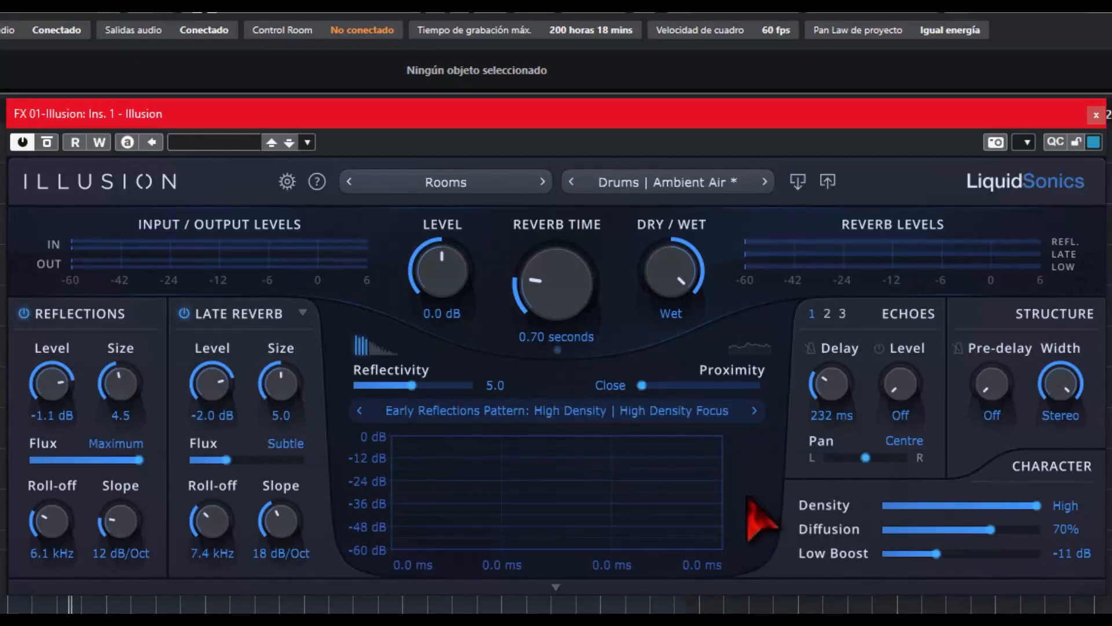
left_click(712, 475)
mouse_move(666, 487)
left_click(747, 465)
Set the early reflections pattern to Cluster Echo x3 from the Clustered group.
left_click(510, 420)
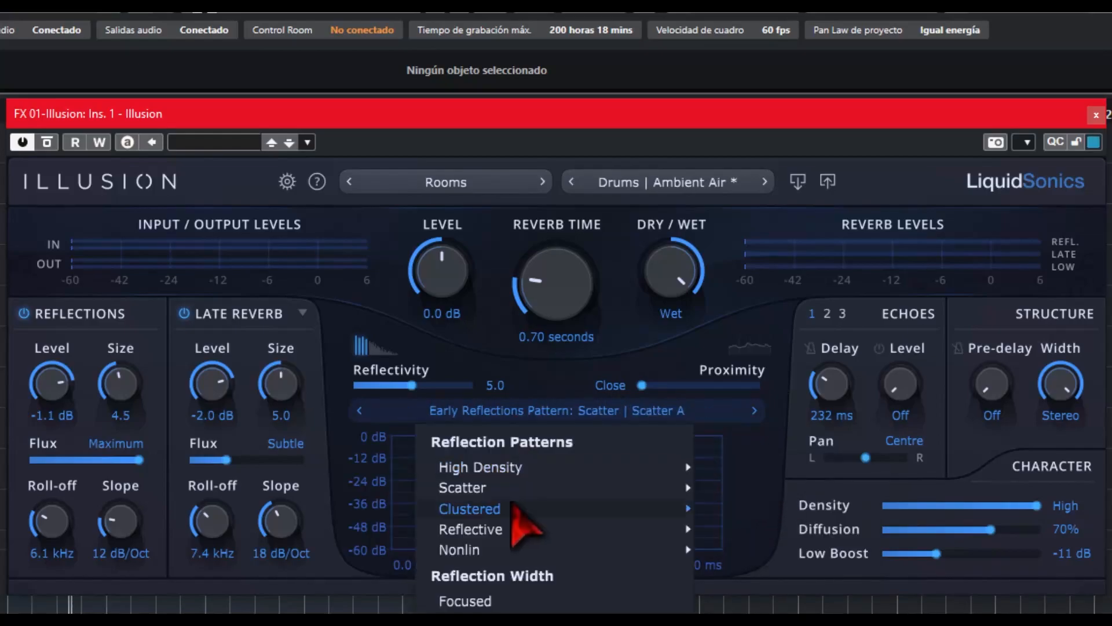
mouse_move(524, 507)
left_click(748, 487)
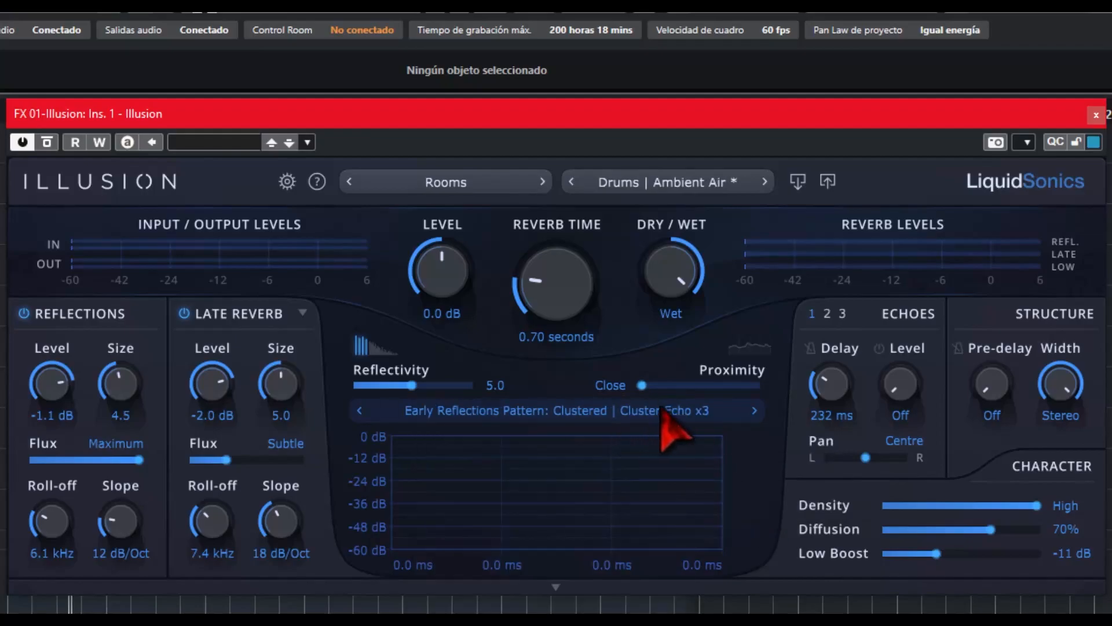
Set the reflection width to Focused, and look at the Early Pre-Delay Sync option without enabling it.
left_click(605, 418)
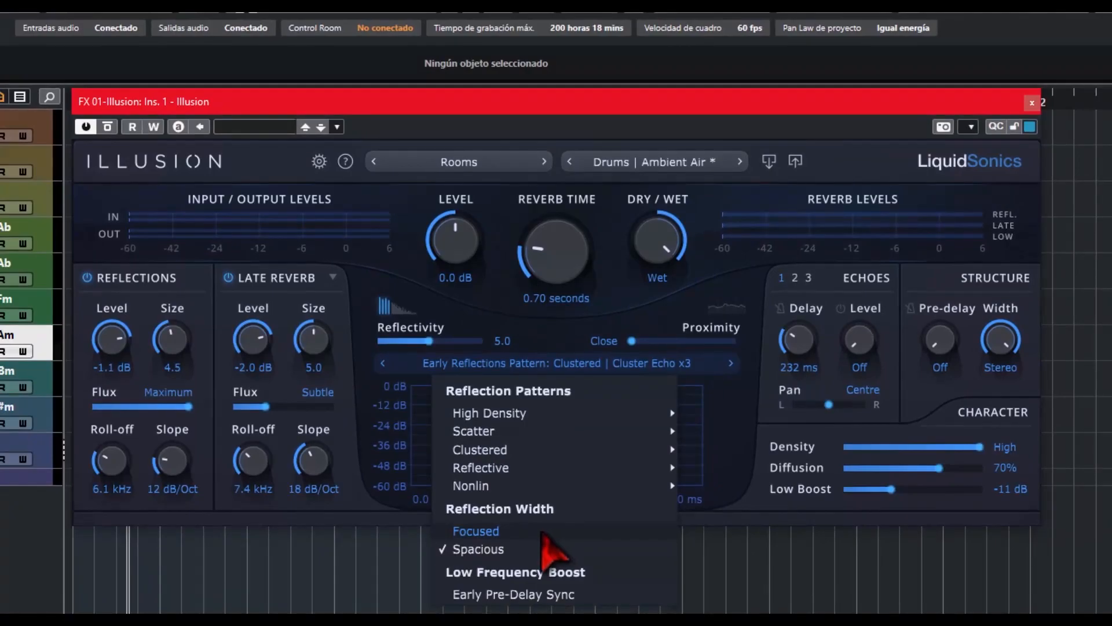
left_click(541, 532)
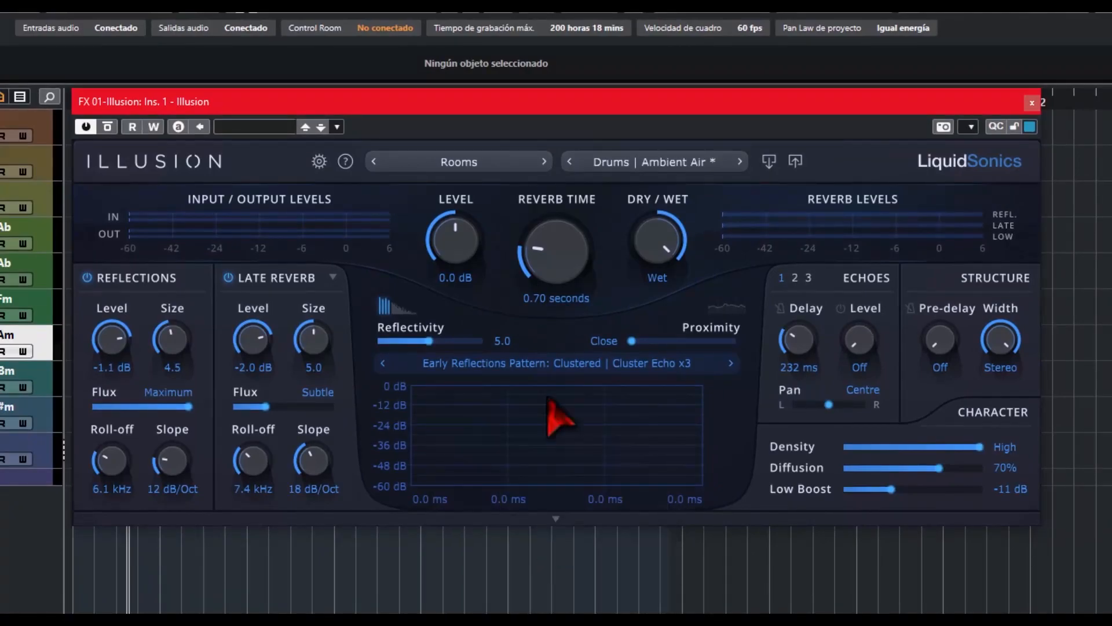
left_click(541, 365)
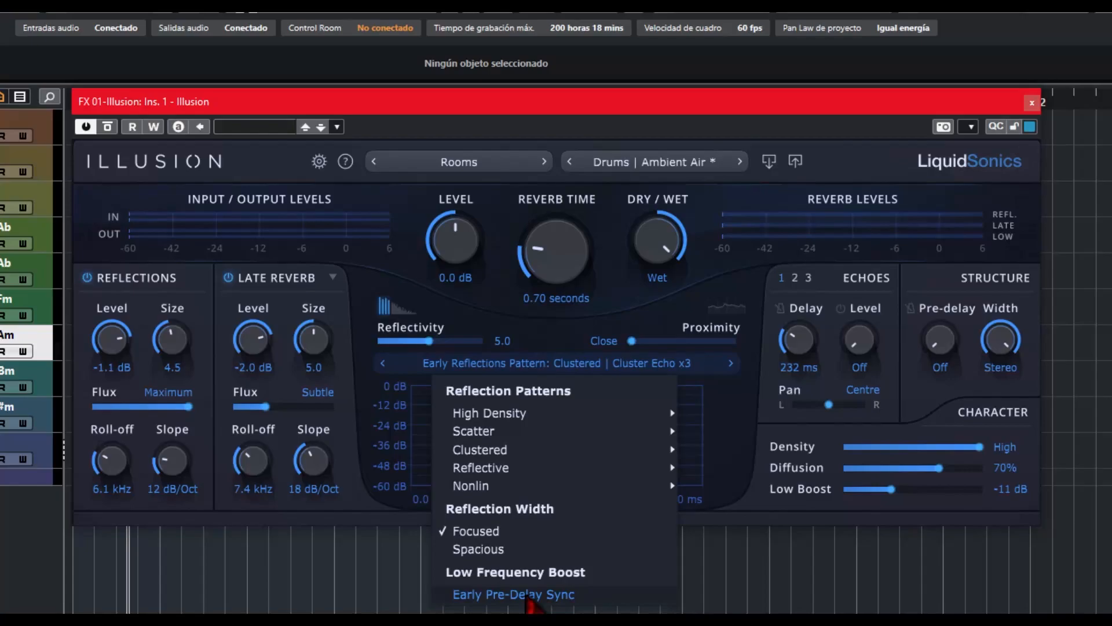
left_click(585, 362)
Set Reflectivity to 3.5 and Proximity to 7.2, and return to the frequency spectrum display.
left_click_drag(436, 345, 414, 346)
left_click_drag(690, 348, 706, 348)
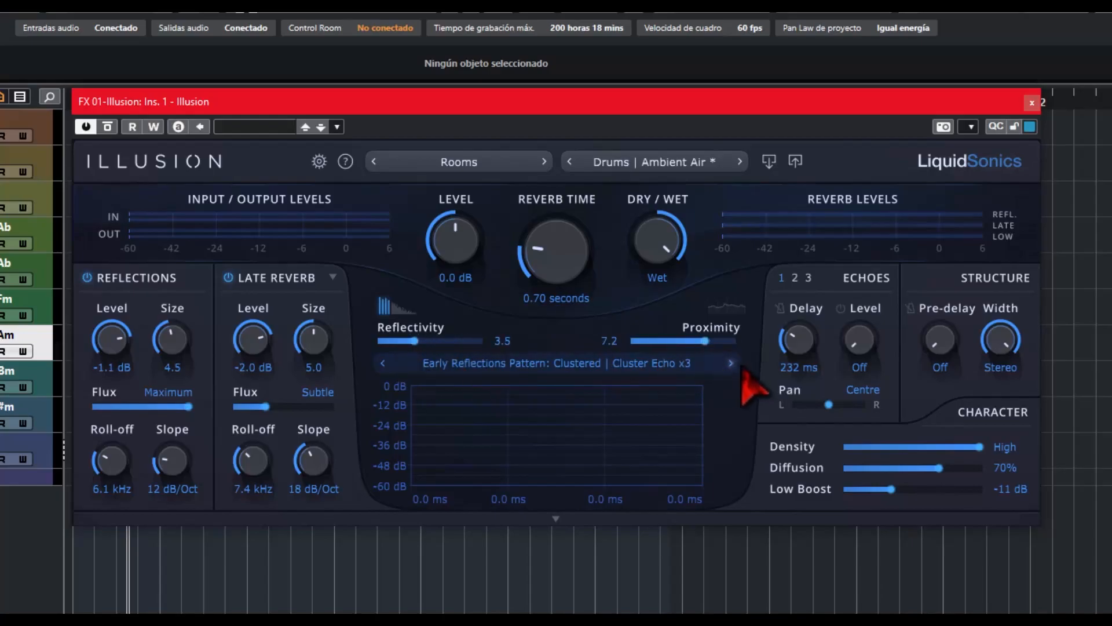
left_click(718, 307)
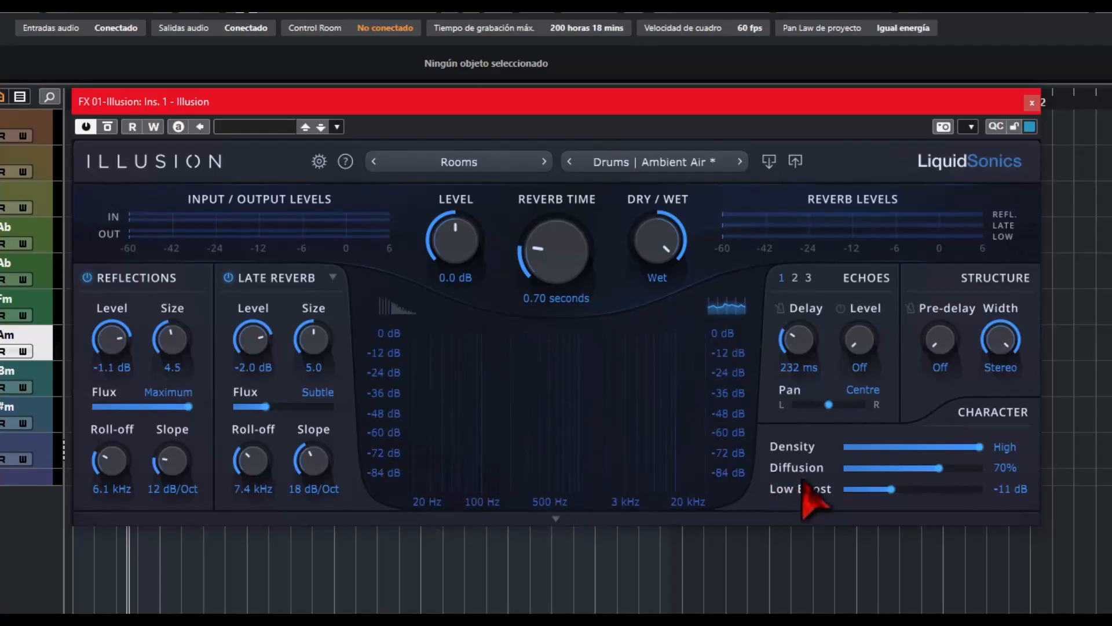
Set echo 1 to a tempo-synced 1/16 T delay at -25.4 dB, and raise echo 2's level to -16.7 dB.
left_click(794, 279)
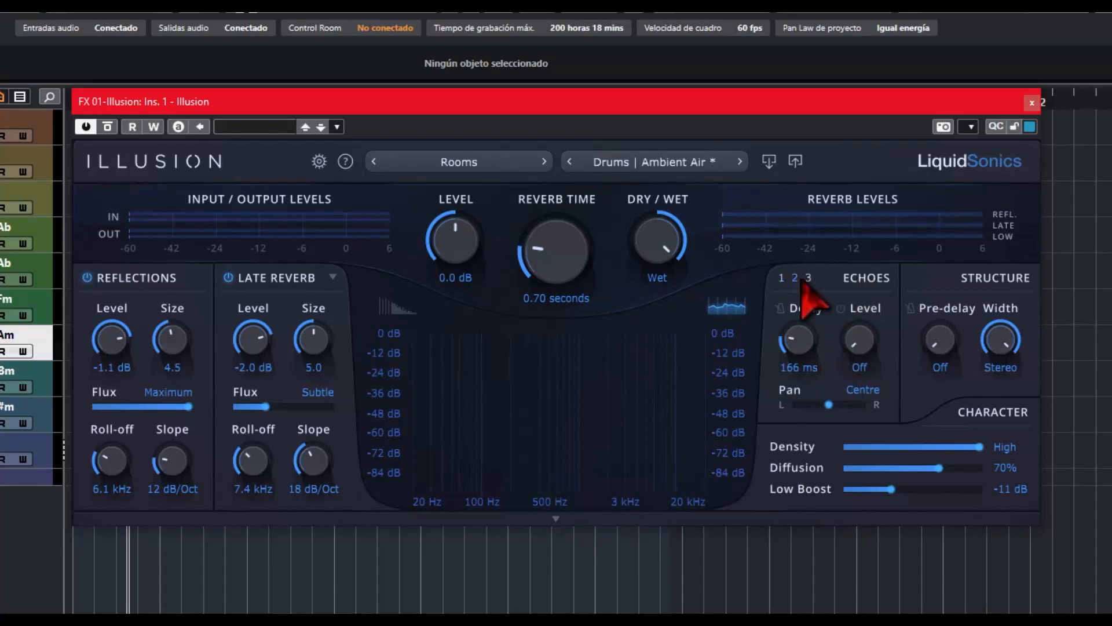
left_click(782, 279)
left_click_drag(794, 343, 781, 314)
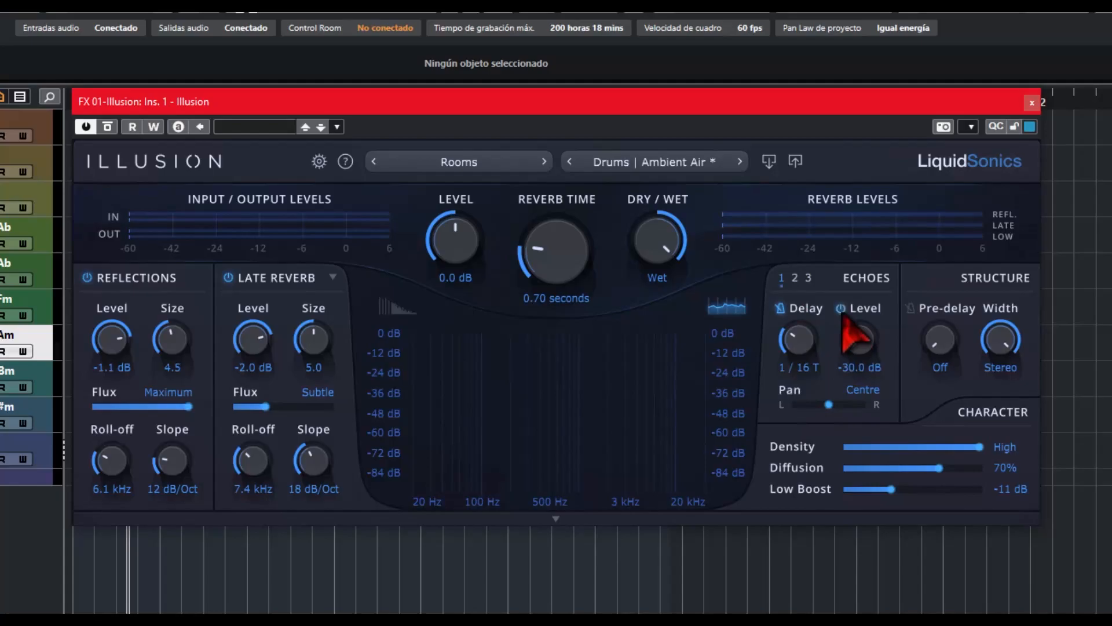
left_click_drag(865, 341, 855, 298)
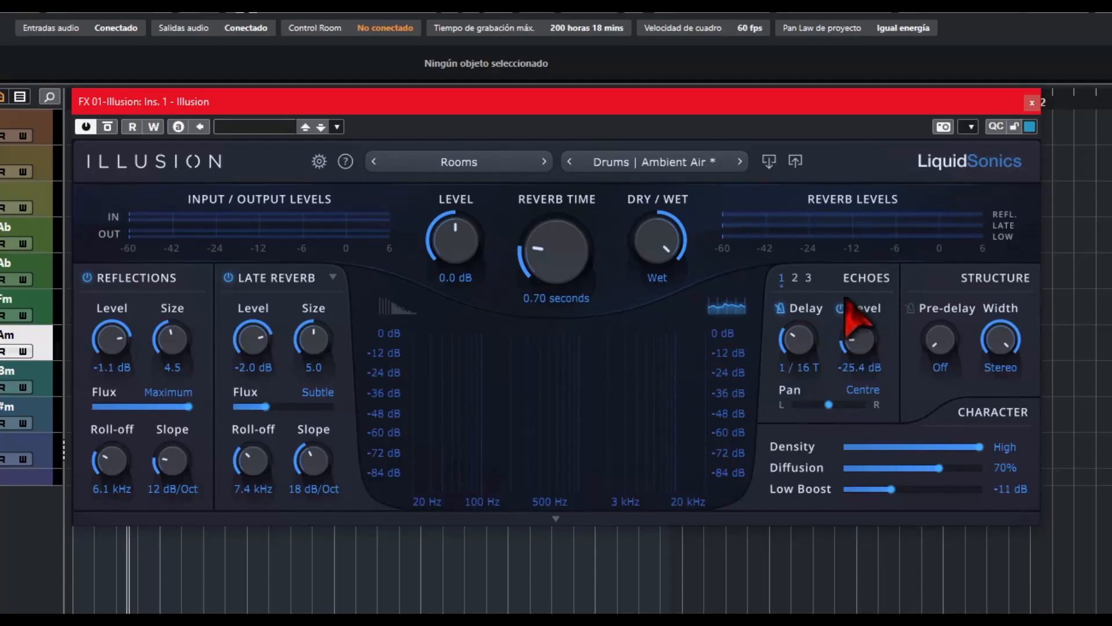
left_click(795, 279)
left_click_drag(856, 341, 856, 228)
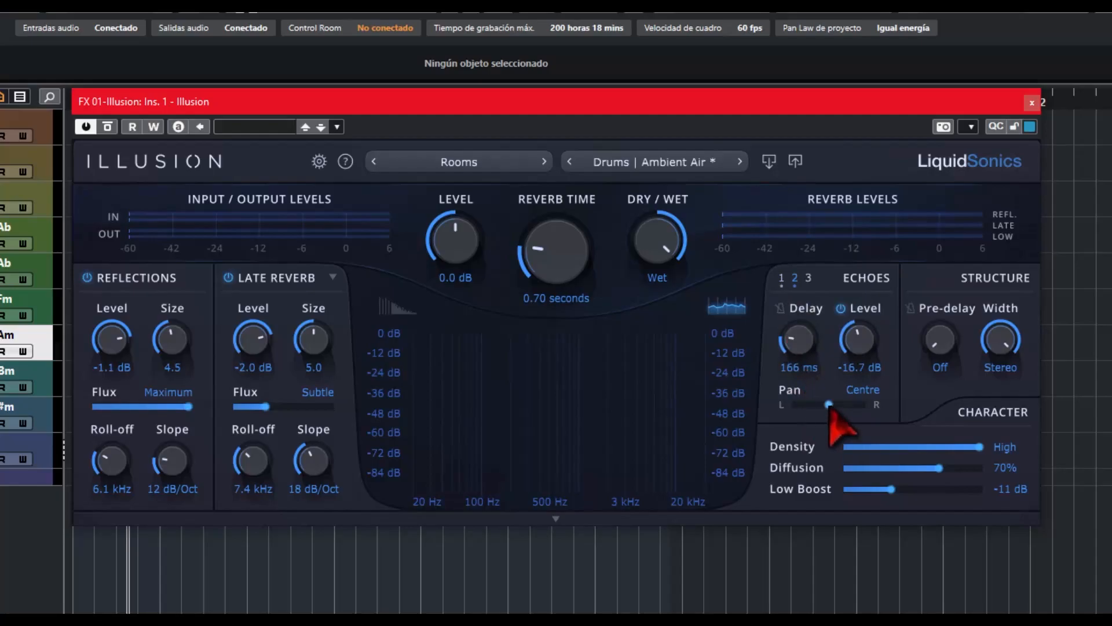
Pan echo 1 to the left by 3.8 and echo 2 to the right by 7.4.
left_click(781, 279)
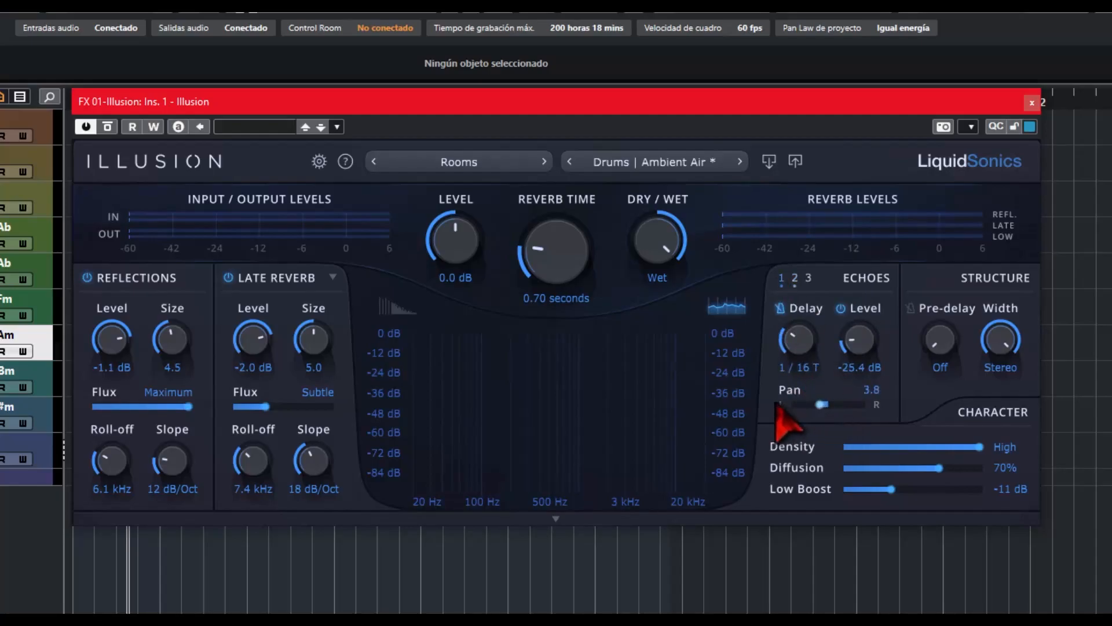
left_click(795, 279)
left_click_drag(815, 394, 853, 420)
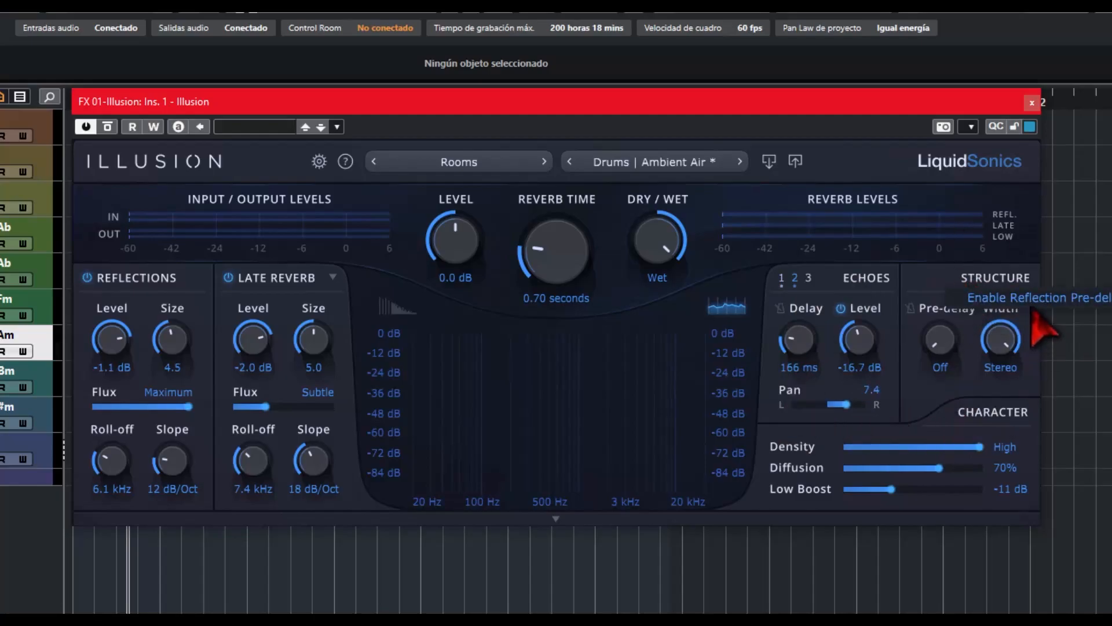
Enable the separate reflection pre-delay, and set tempo-synced pre-delays of 1/64 D for Reflections and 1/32 D for Late Reverb.
left_click(1070, 300)
left_click(913, 278)
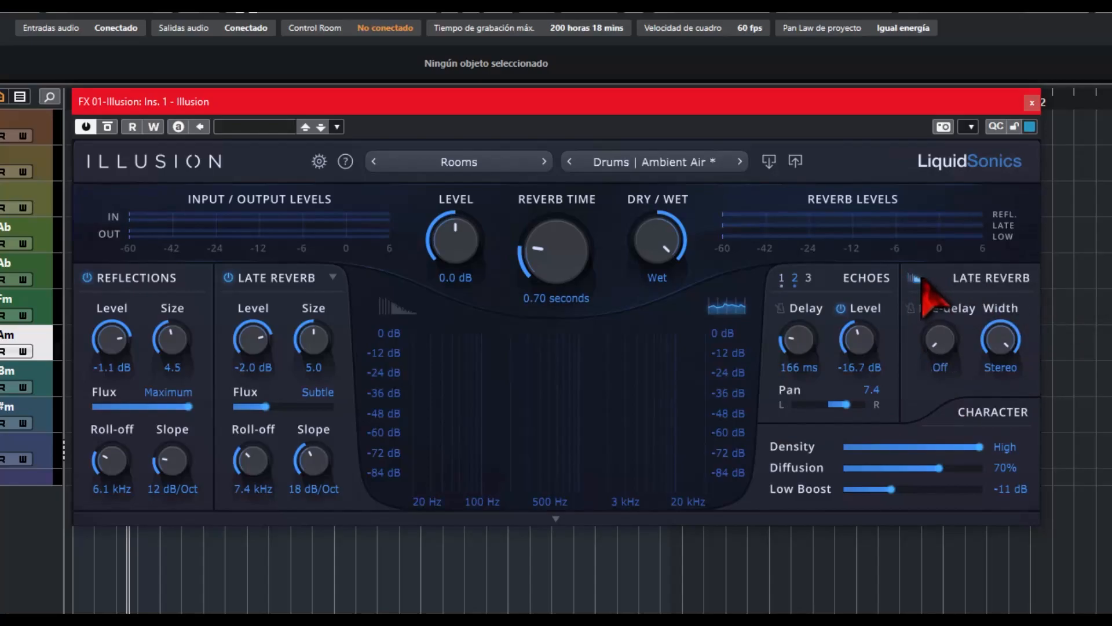
left_click_drag(939, 331, 918, 304)
left_click(911, 308)
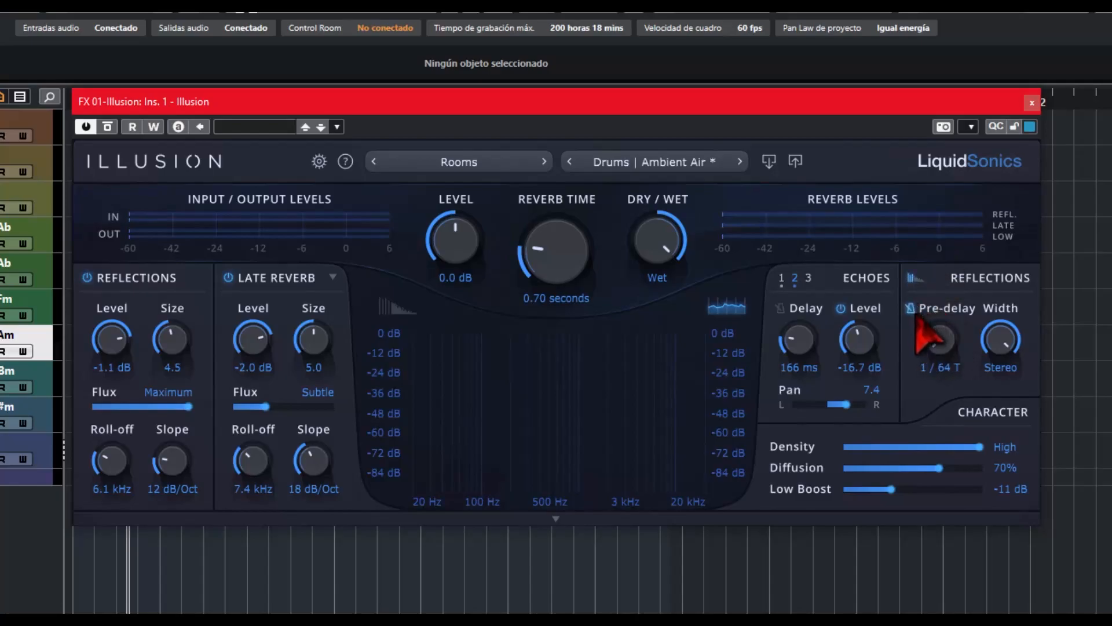
left_click_drag(940, 346, 934, 314)
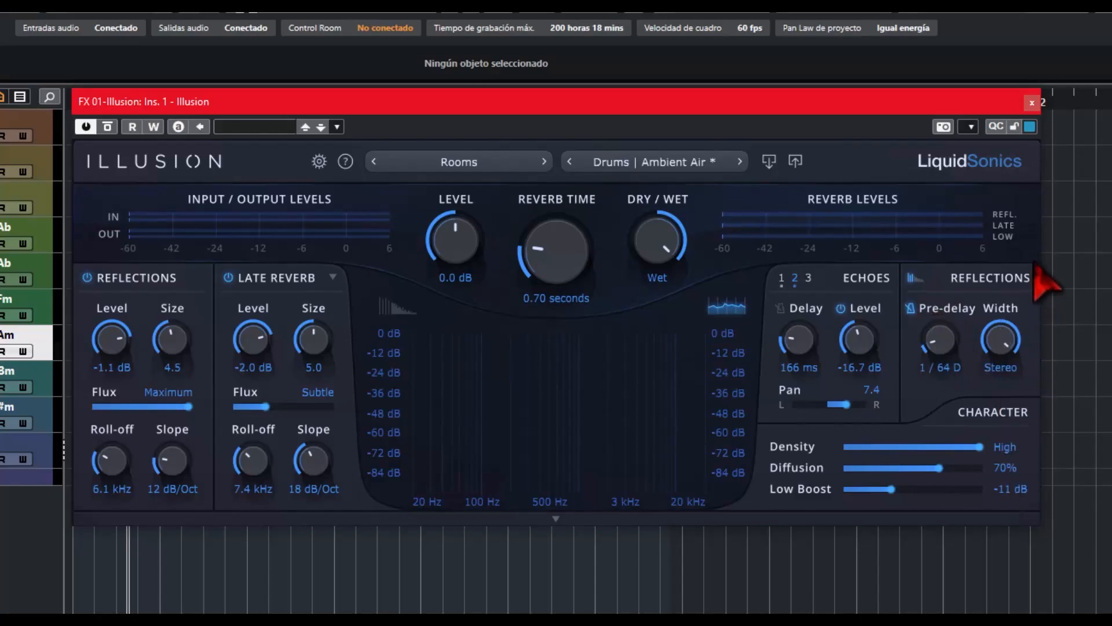
left_click(915, 277)
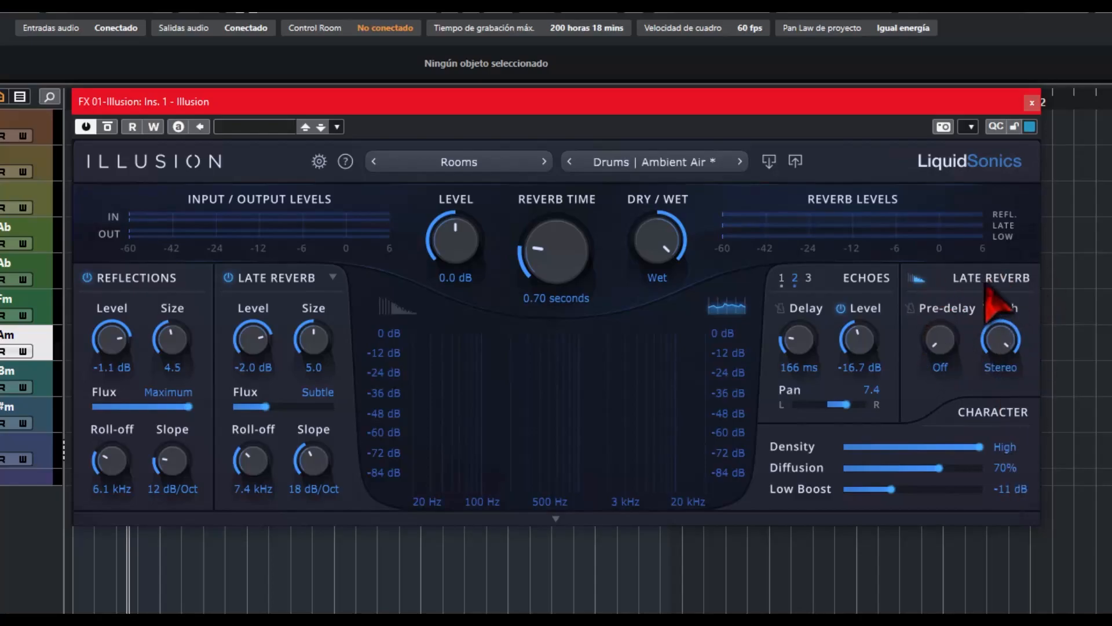
left_click(911, 308)
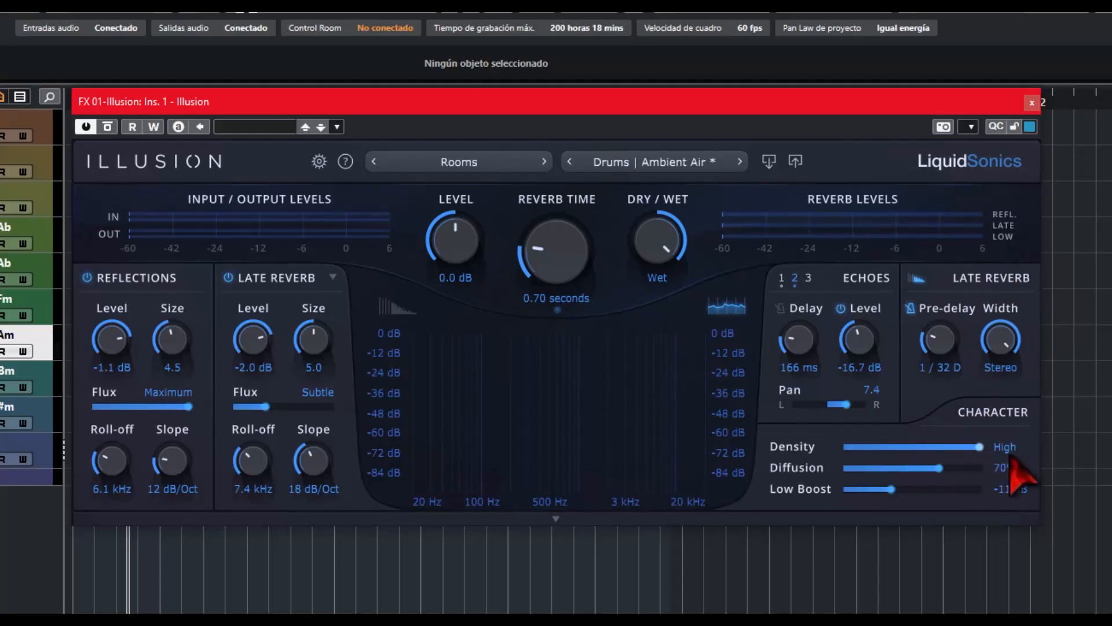
Set the Character section's Diffusion to 73% and Low Boost to -17 dB.
left_click_drag(934, 471, 968, 461)
left_click_drag(972, 470, 865, 503)
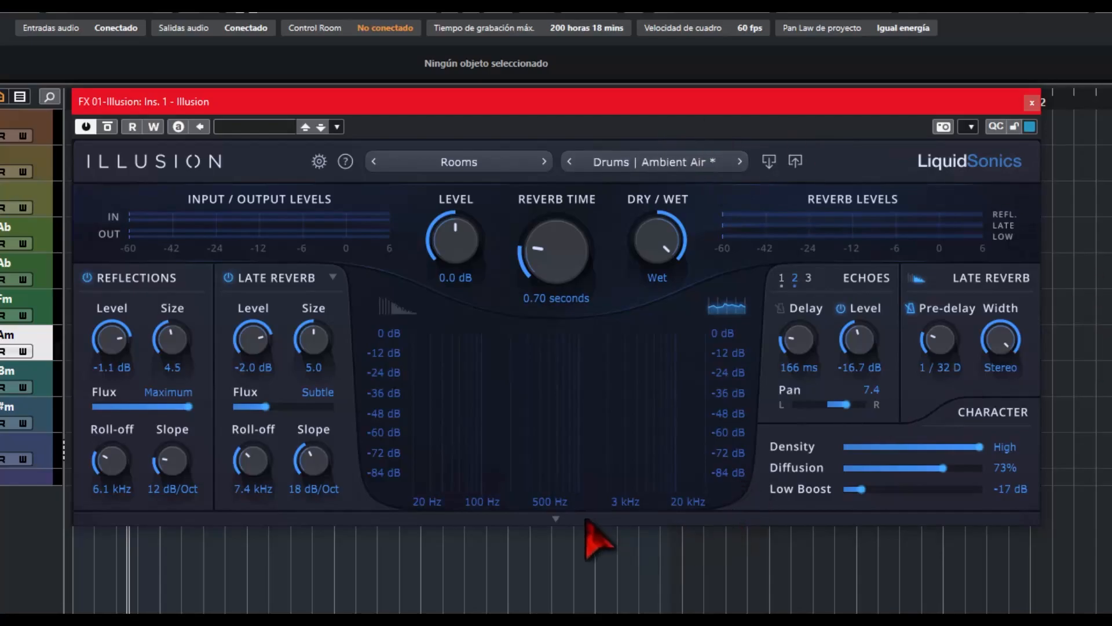
Expand the equaliser section and move the plug-in window up so the equaliser bands fit on screen.
left_click(556, 518)
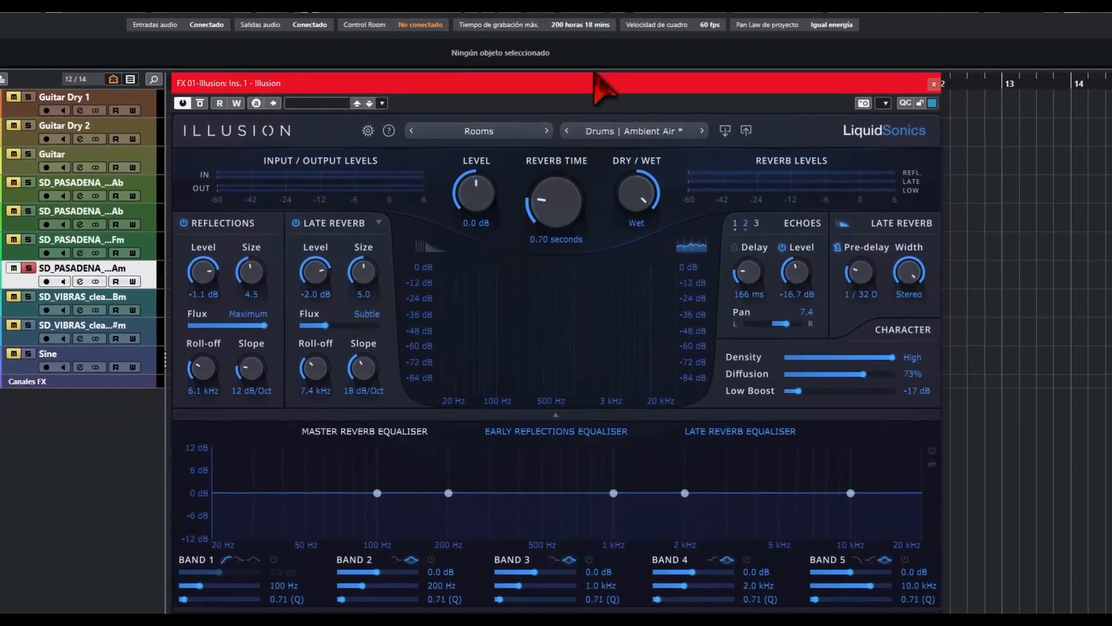
left_click_drag(593, 73, 585, 45)
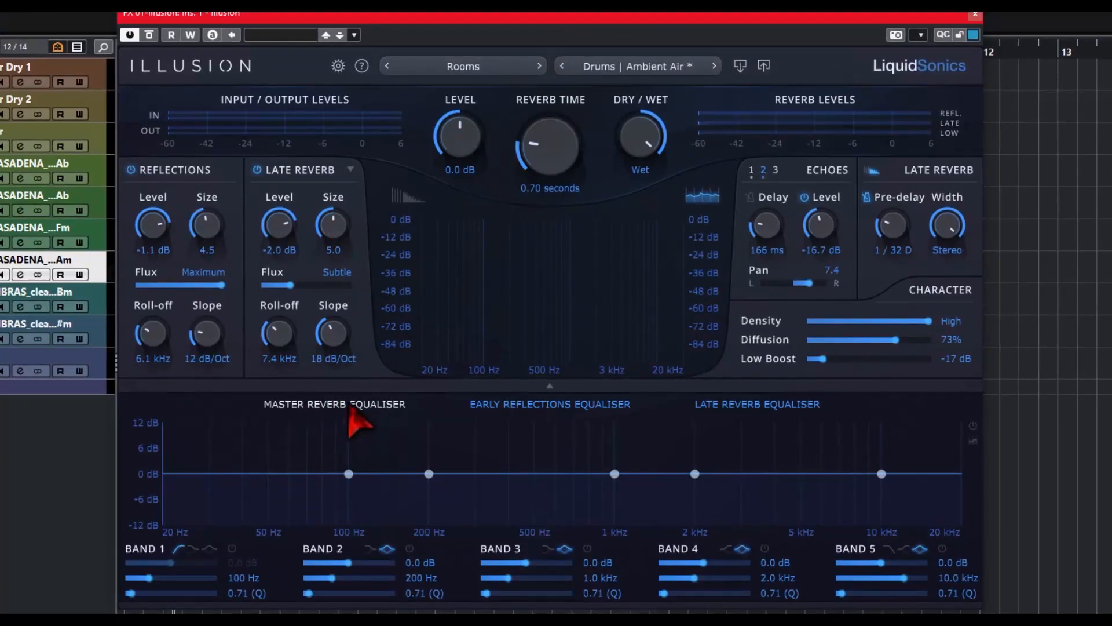
View the Early Reflections equaliser, and in the Late Reverb equaliser enable band 1 as a low cut at 85 Hz.
left_click(547, 406)
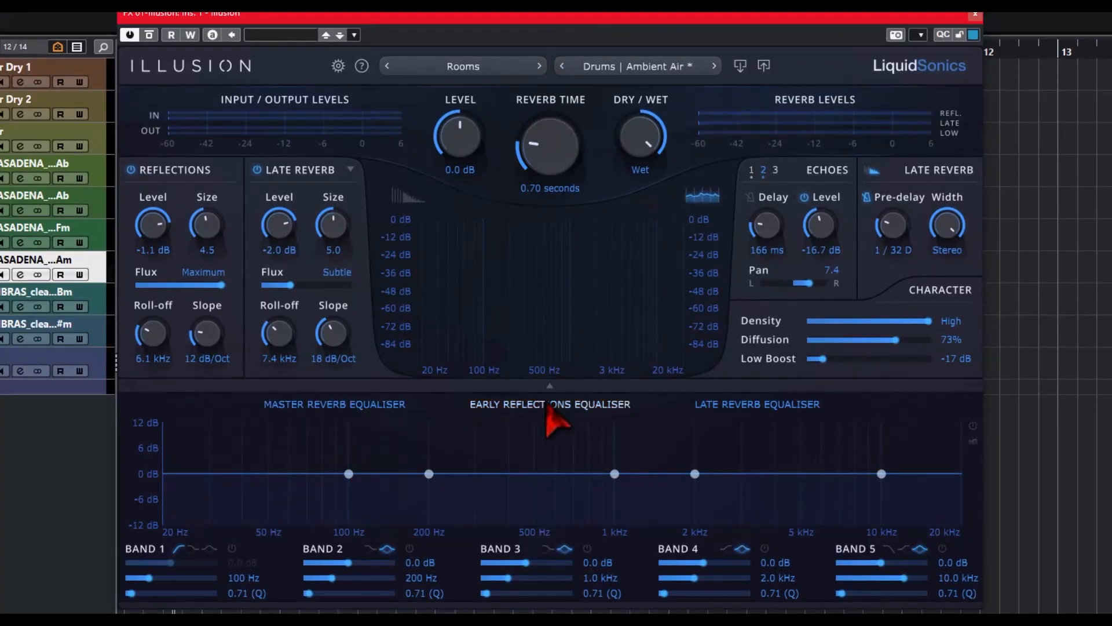
left_click(750, 407)
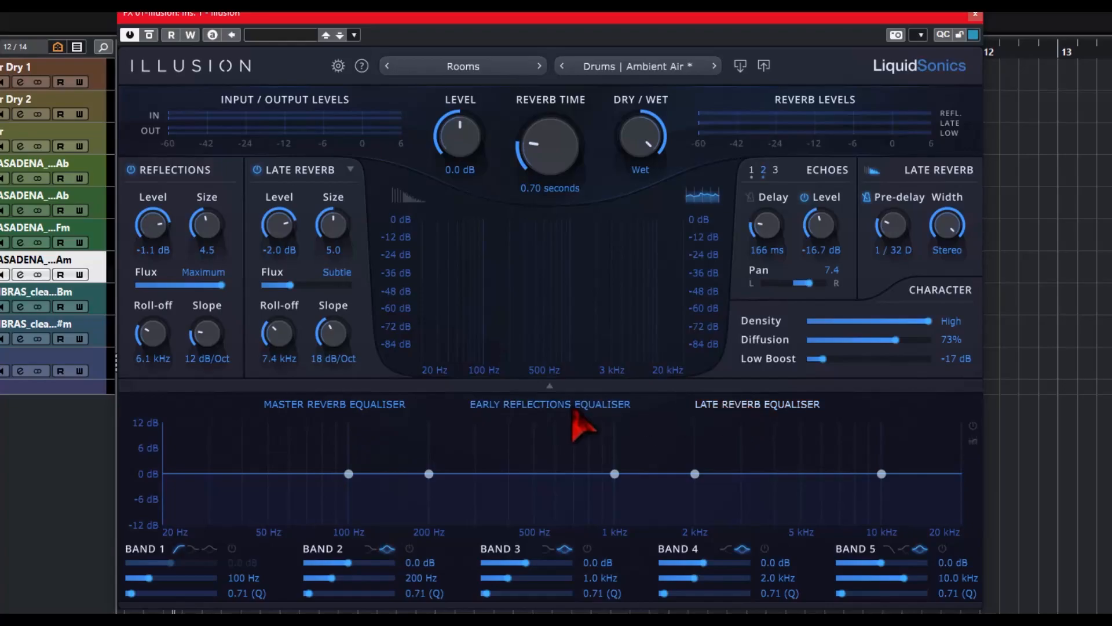
left_click(348, 474)
mouse_move(347, 487)
left_mouse_down()
mouse_move(432, 492)
mouse_move(328, 487)
left_mouse_up()
Enable band 5 of the Late Reverb equaliser as a high cut at 11.4 kHz with a Q of 0.22.
left_click_drag(882, 473, 902, 554)
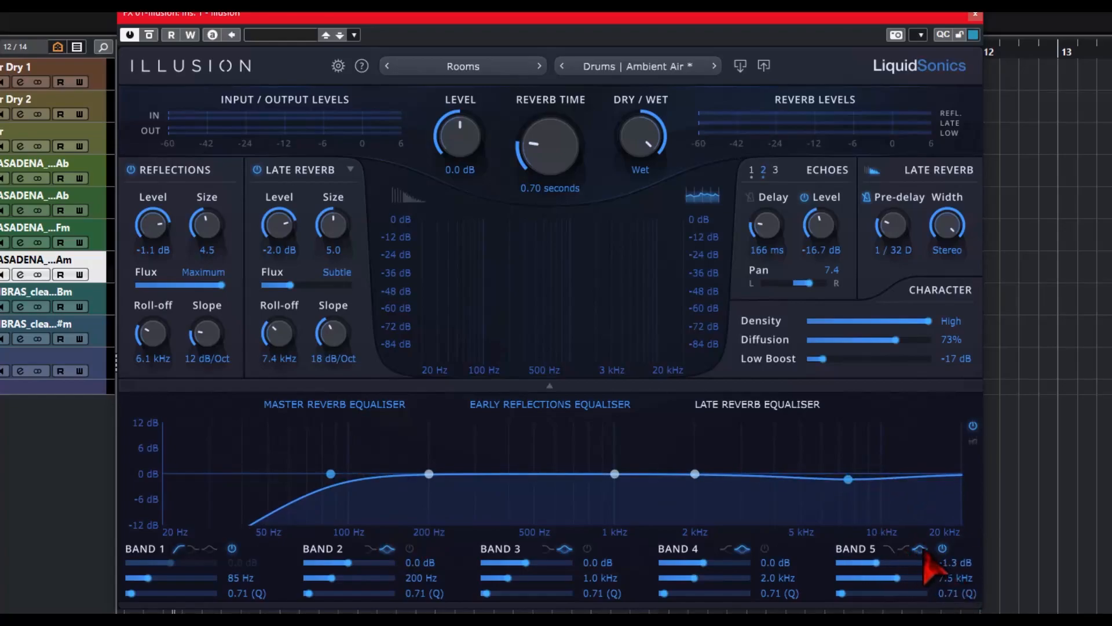
left_click_drag(848, 479, 908, 535)
left_click_drag(873, 501, 876, 555)
left_click(887, 548)
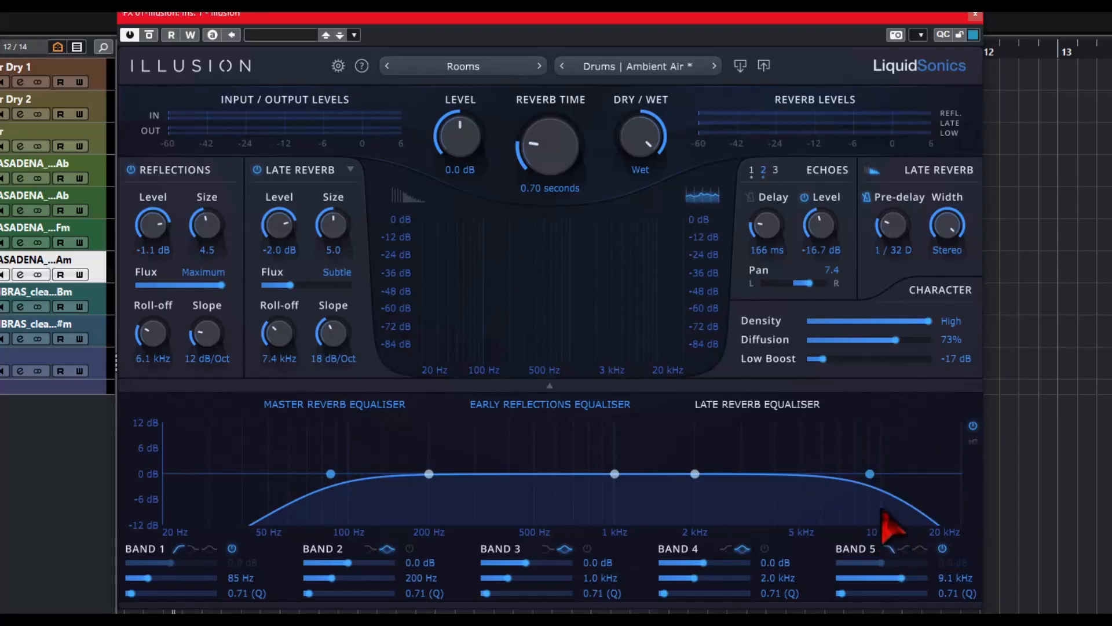
left_click_drag(869, 480, 840, 475)
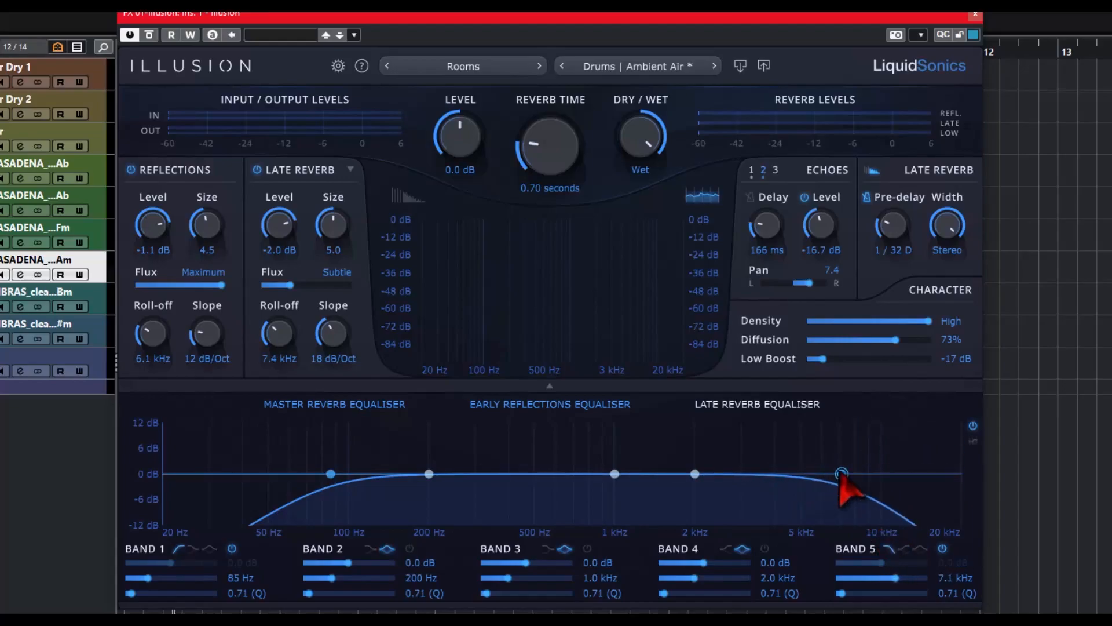
left_click_drag(898, 578, 834, 596)
left_click(943, 549)
left_click(944, 548)
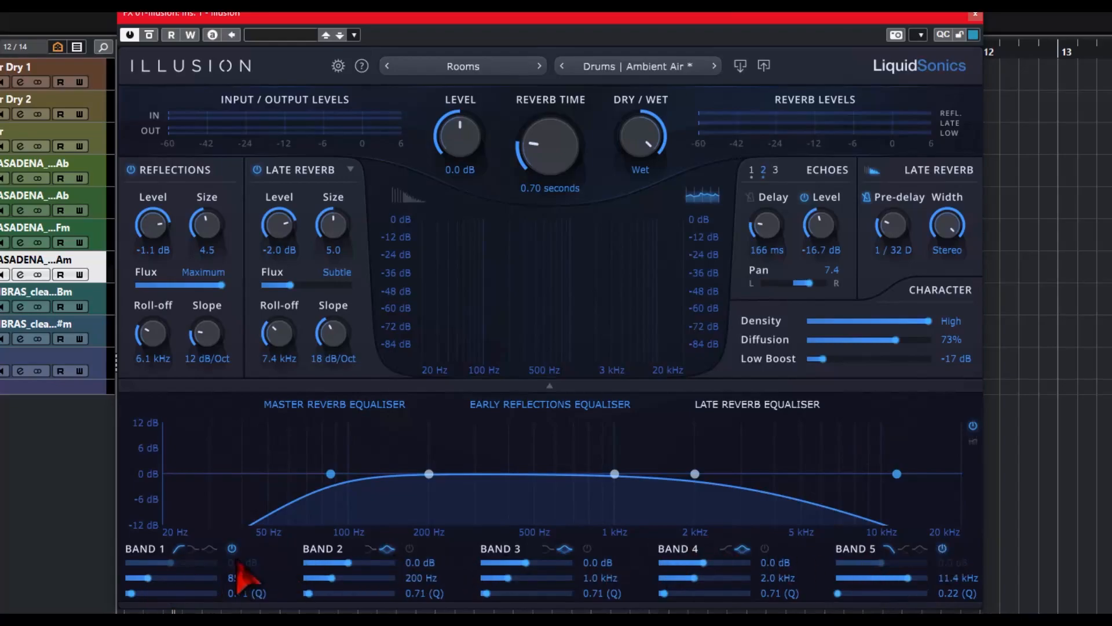
Change Late Reverb band 1 to a low shelf of 6.1 dB at 59 Hz, and set band 2 to -6.9 dB at 172 Hz.
left_click(193, 548)
left_click_drag(330, 473, 286, 448)
left_click_drag(429, 473, 412, 502)
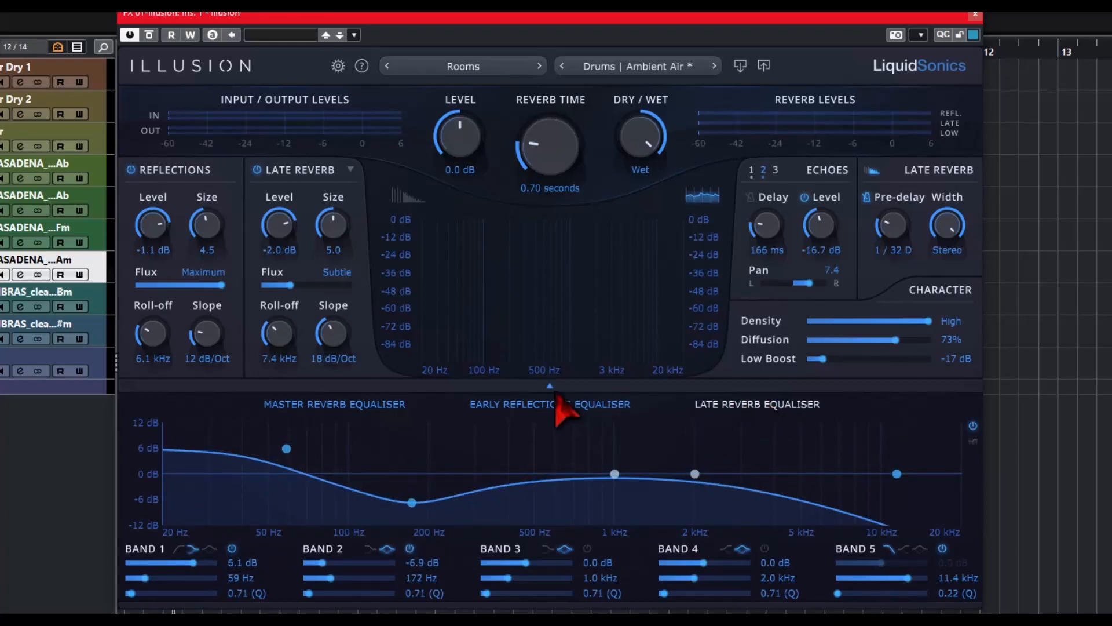
In the Master Reverb equaliser, enable band 1 at 100 Hz, set band 2 to 9.3 dB, band 3 to -6.3 dB and band 4 to 2.8 dB, and collapse the section.
left_click(506, 404)
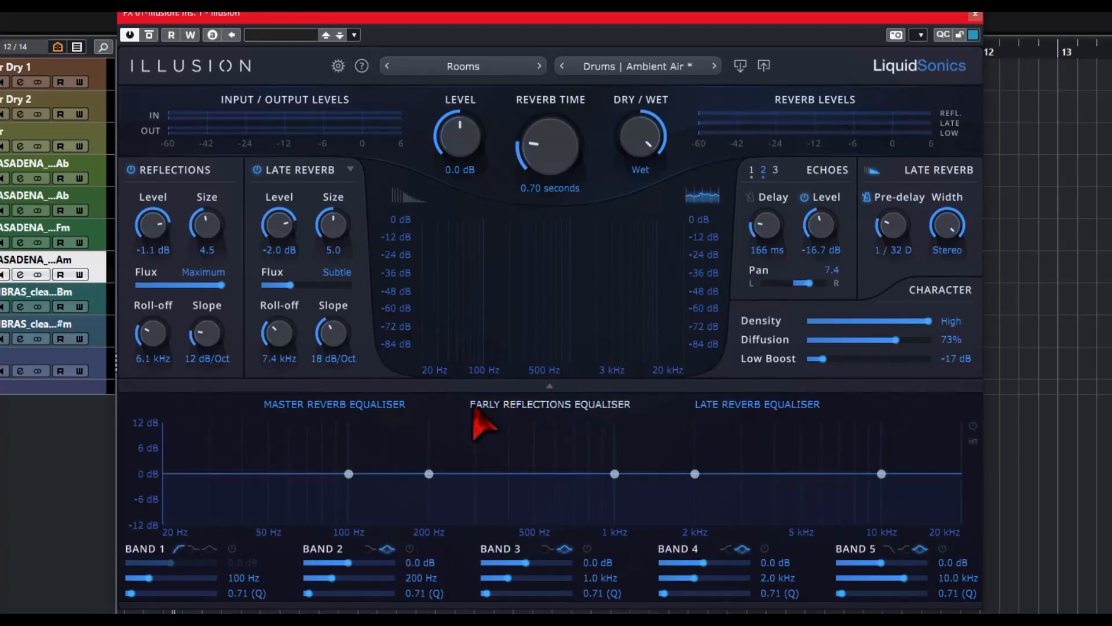
left_click(343, 405)
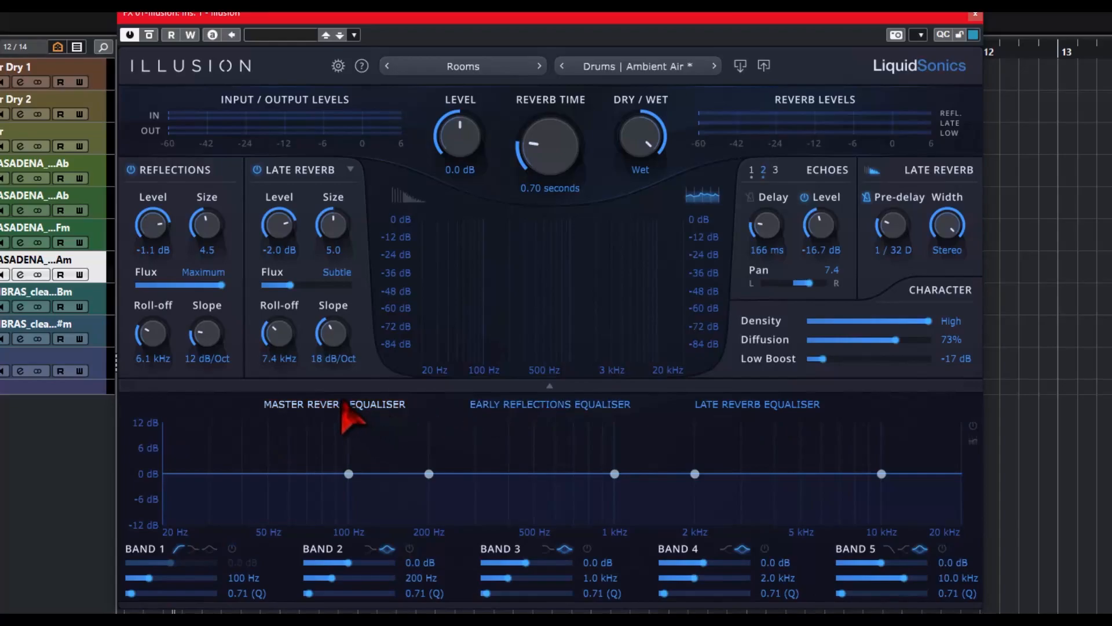
left_click(348, 474)
left_click_drag(428, 474, 465, 435)
left_click_drag(614, 474, 608, 499)
left_click_drag(695, 473, 713, 462)
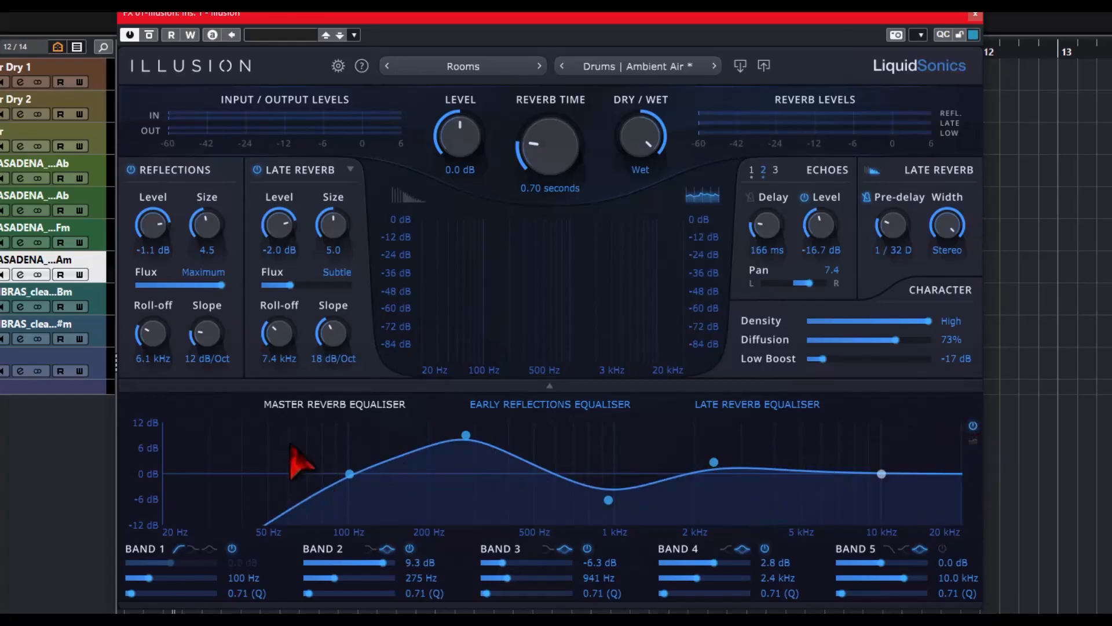
left_click(550, 386)
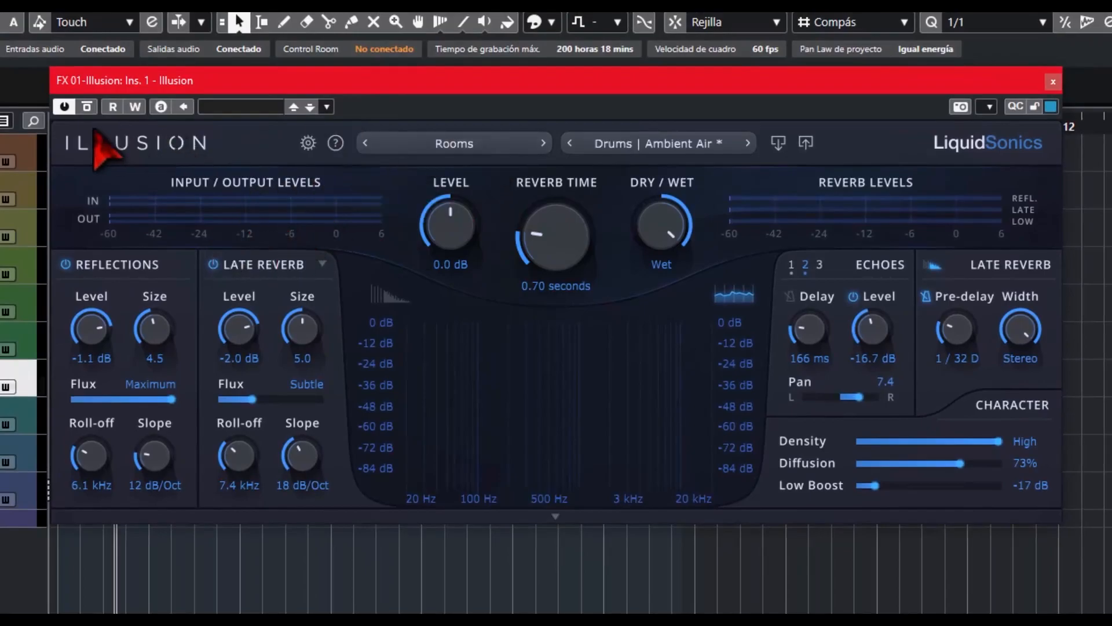
Play the project with the plug-in bypassed, reactivate the reverb and load the Guitar | Acoustic preset from Rooms.
left_click(86, 106)
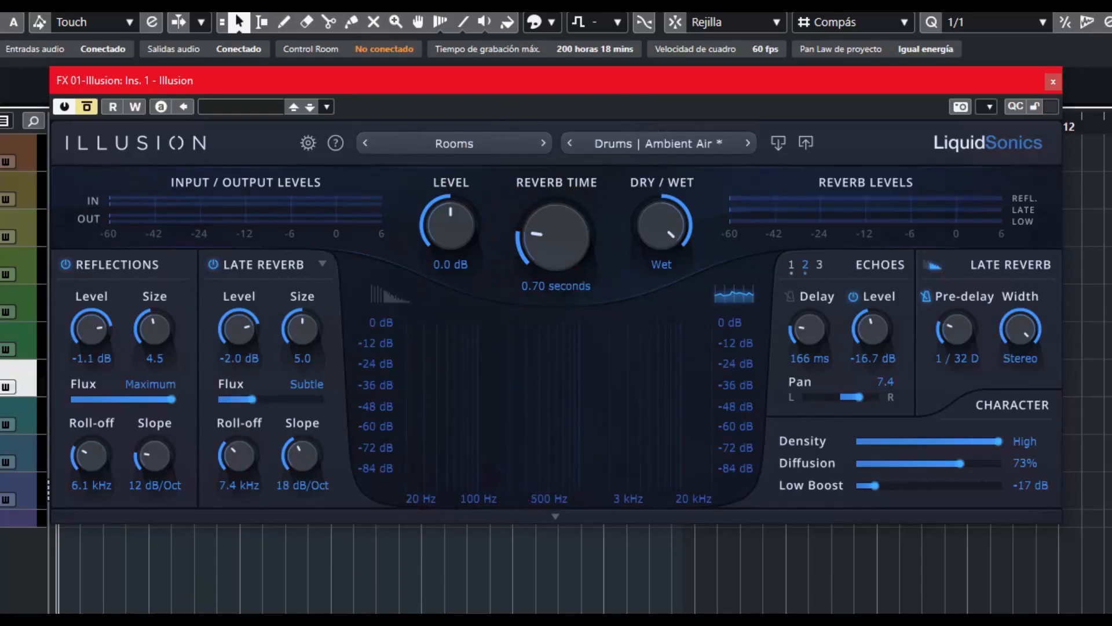
key("space")
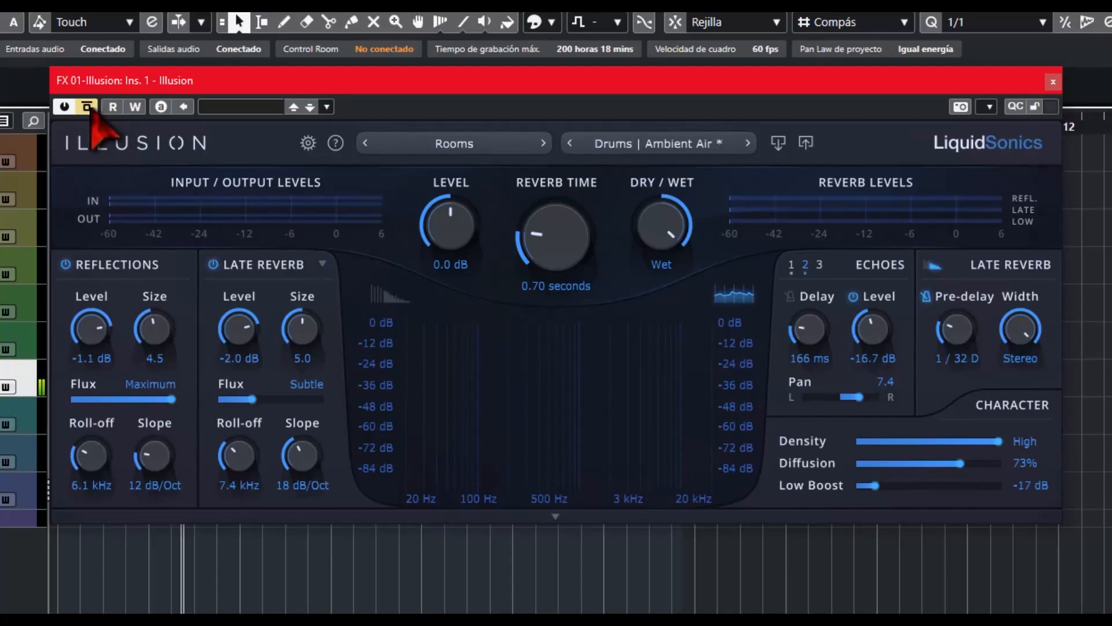
left_click(672, 144)
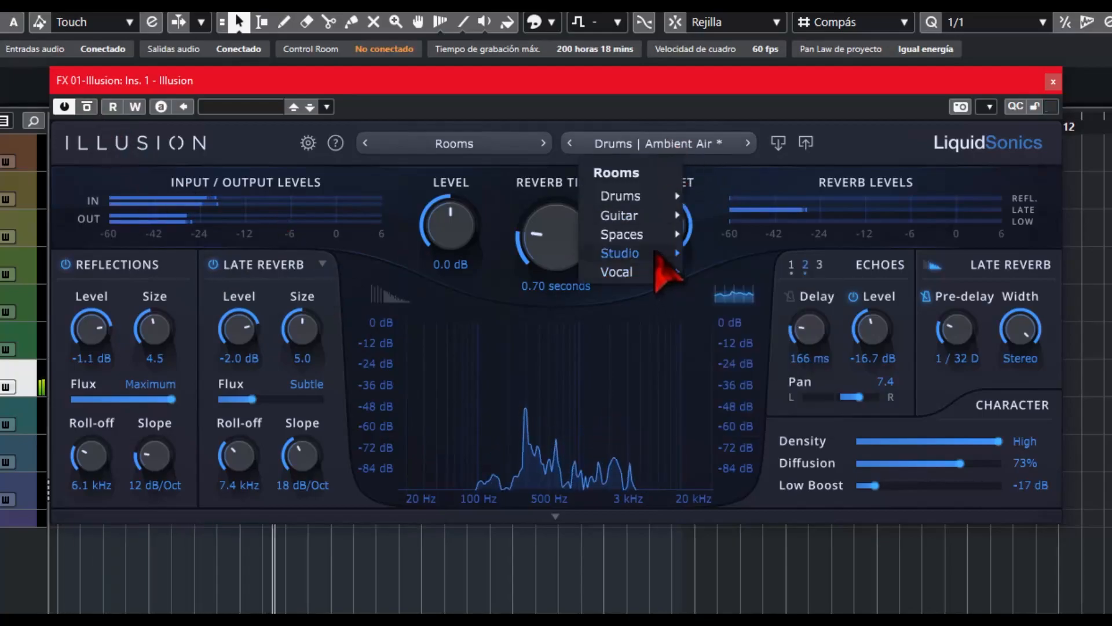
left_click(756, 250)
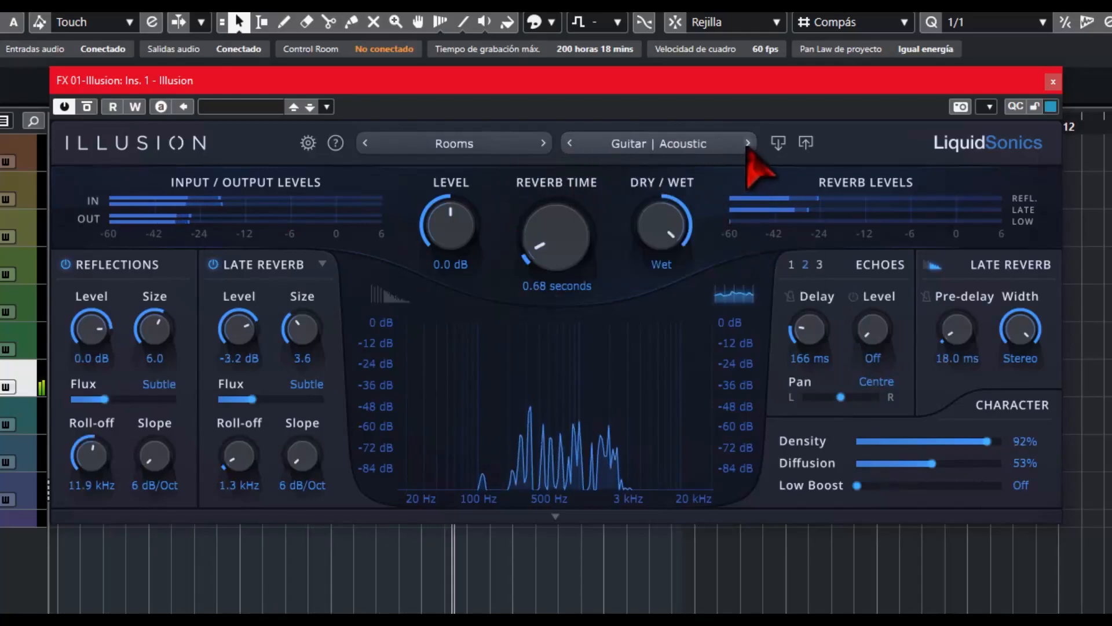
Set Density to 55% and Low Boost to -14 dB, and give echo 1 a 328 ms delay at -12.8 dB panned fully left.
left_click_drag(987, 441, 892, 485)
left_click_drag(803, 343, 826, 255)
left_click_drag(879, 354, 762, 405)
left_click(793, 264)
left_click_drag(869, 352, 881, 181)
left_click_drag(817, 345, 811, 250)
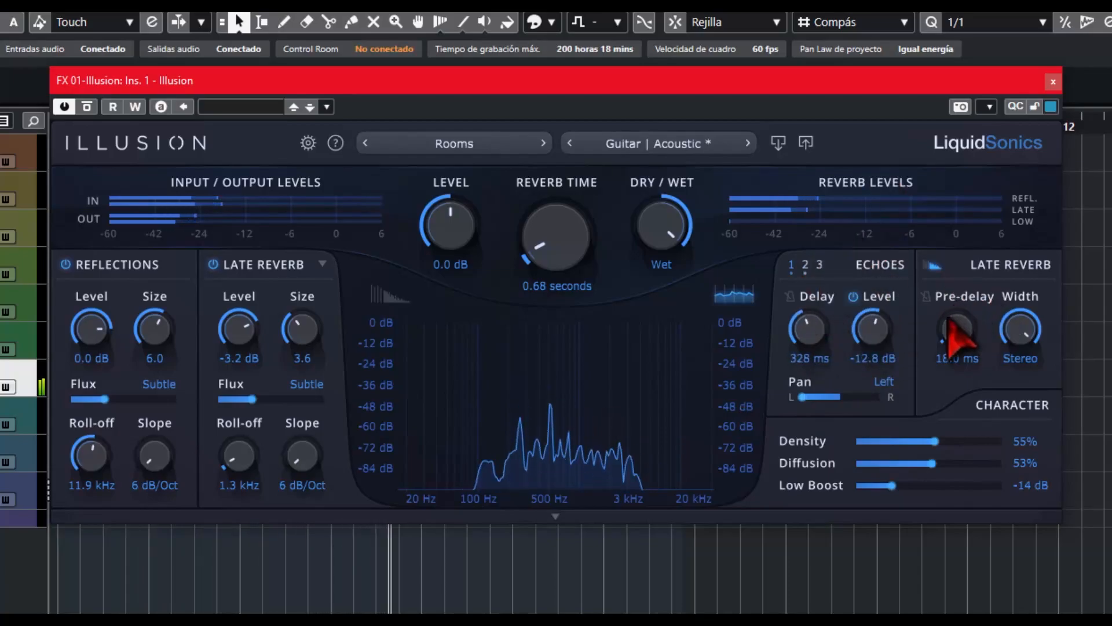
Set the Late Reverb pre-delay to 160 ms and width to 6.0, and the Reflections pre-delay to 222 ms and width to 6.9.
mouse_move(967, 339)
left_mouse_down()
mouse_move(964, 273)
mouse_move(951, 343)
left_mouse_up()
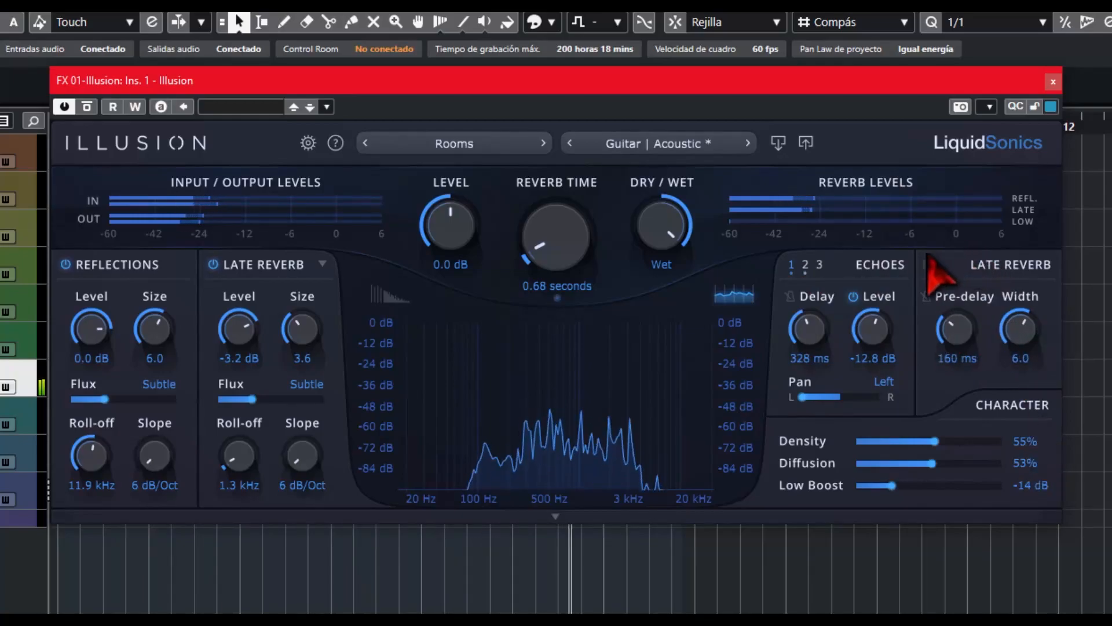
left_click(928, 264)
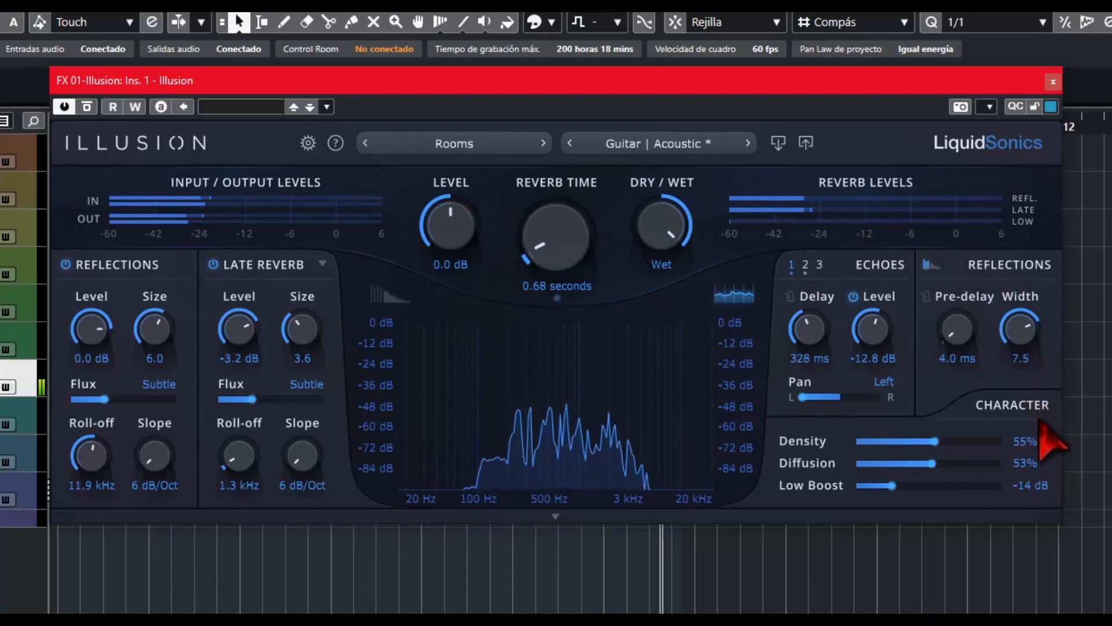
left_click_drag(943, 336, 956, 241)
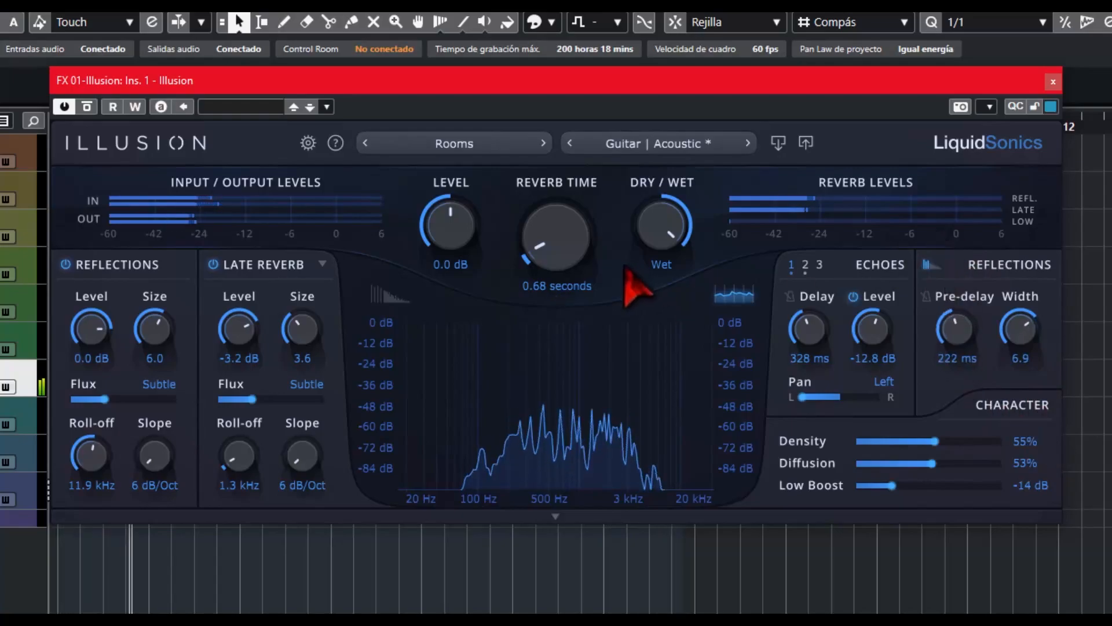
Set the reverb time to 1.12 seconds, Late Reverb roll-off to 6.4 kHz at 18 dB/Oct, and Reflections slope to 24 dB/Oct.
left_click_drag(563, 256, 557, 223)
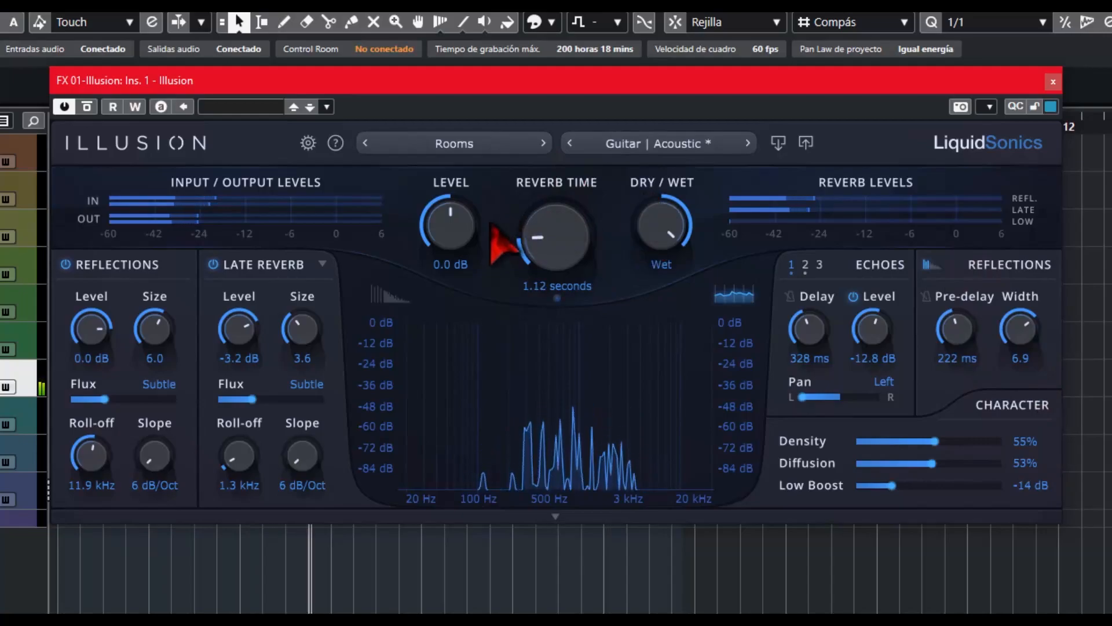
left_click_drag(234, 451, 311, 422)
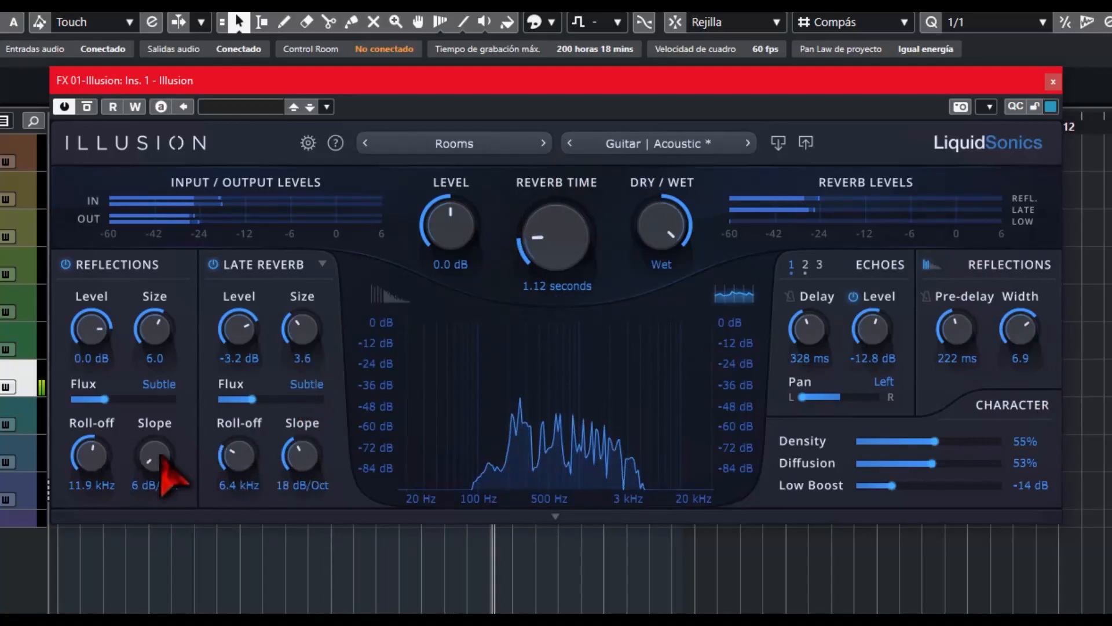
left_click_drag(164, 463, 157, 298)
Set Reflections to Flux 7.7 and level -12.0 dB, and Late Reverb to Flux 3.5, level -14.5 dB and size 2.4.
left_click_drag(252, 400, 285, 399)
left_click_drag(137, 400, 153, 403)
left_click_drag(280, 400, 258, 409)
left_click_drag(235, 349, 262, 443)
left_click_drag(306, 333, 298, 360)
left_click_drag(102, 329, 105, 422)
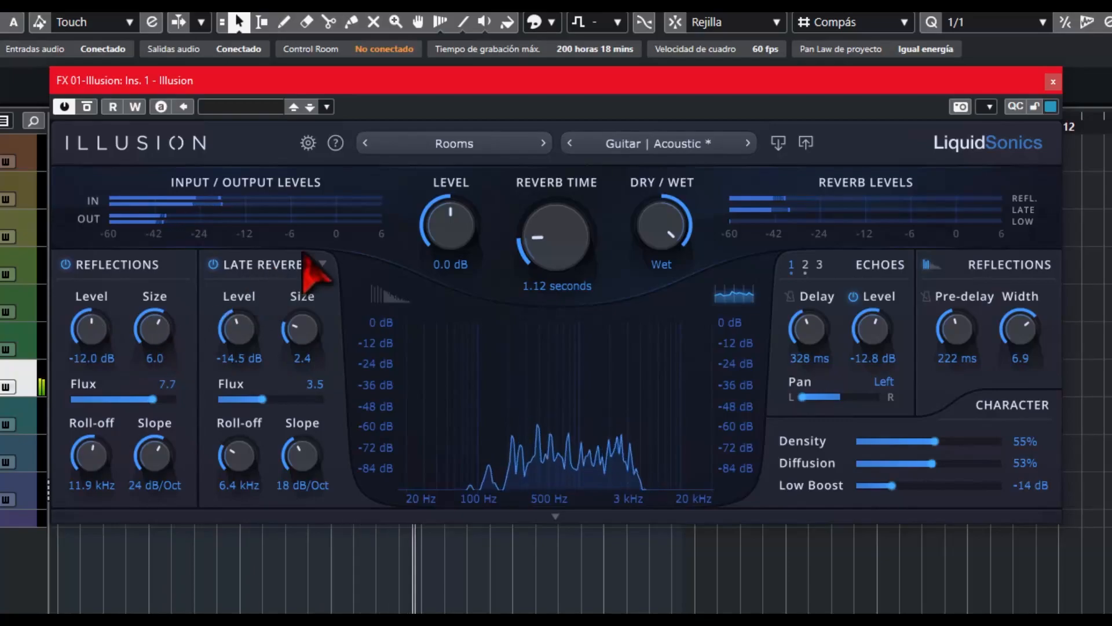
Audition the following Rooms presets one by one, from Guitar | Light Ambient through to Spaces | Claustrophobic.
left_click(747, 143)
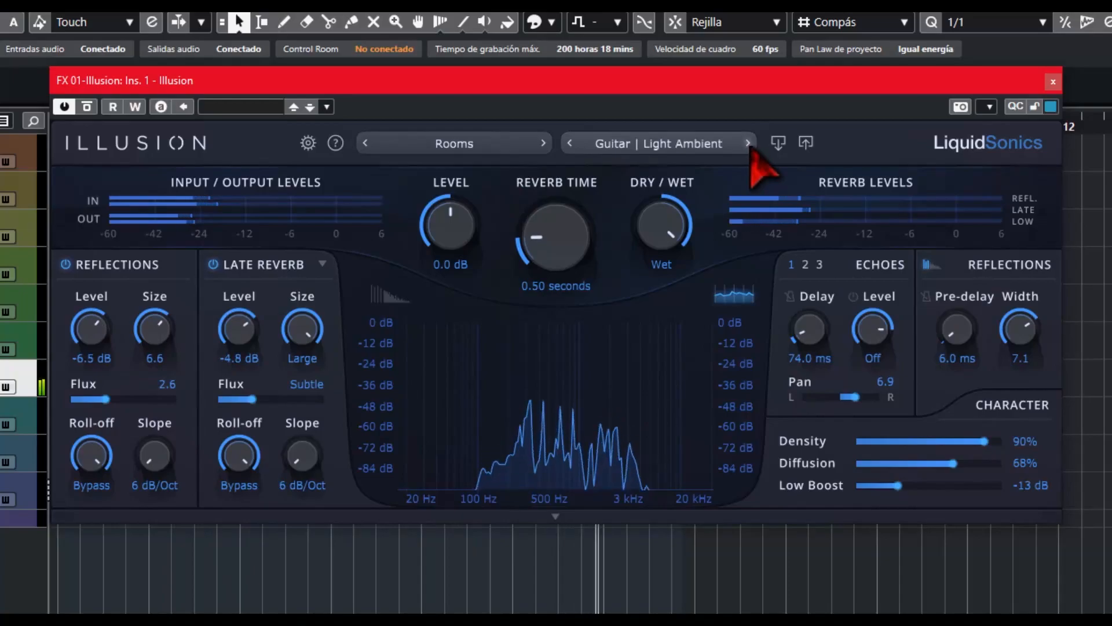
left_click(748, 143)
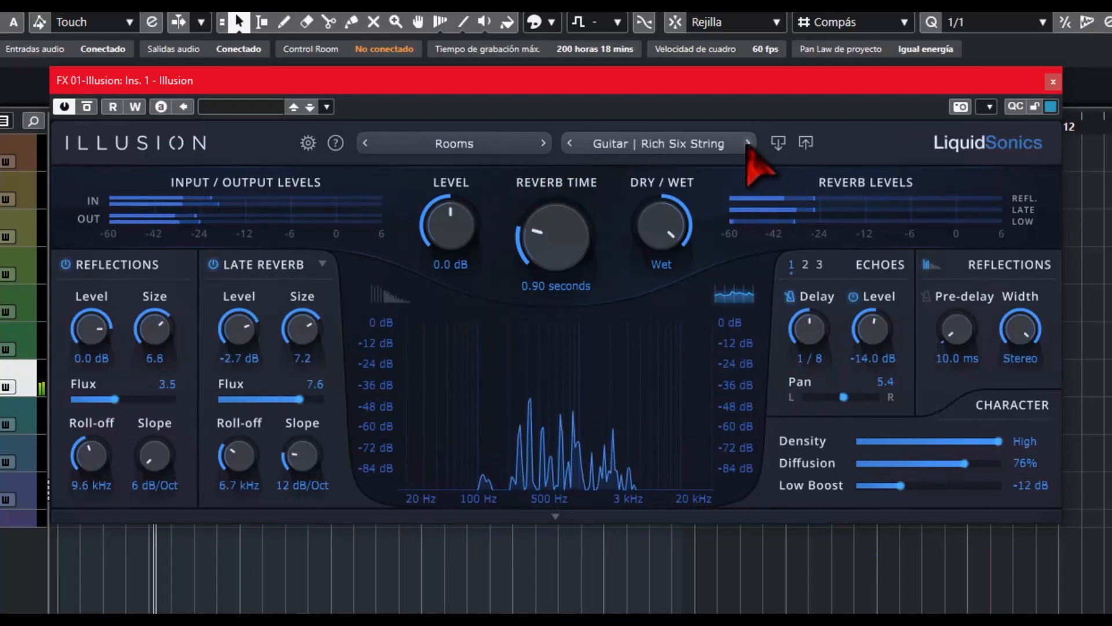
left_click(748, 143)
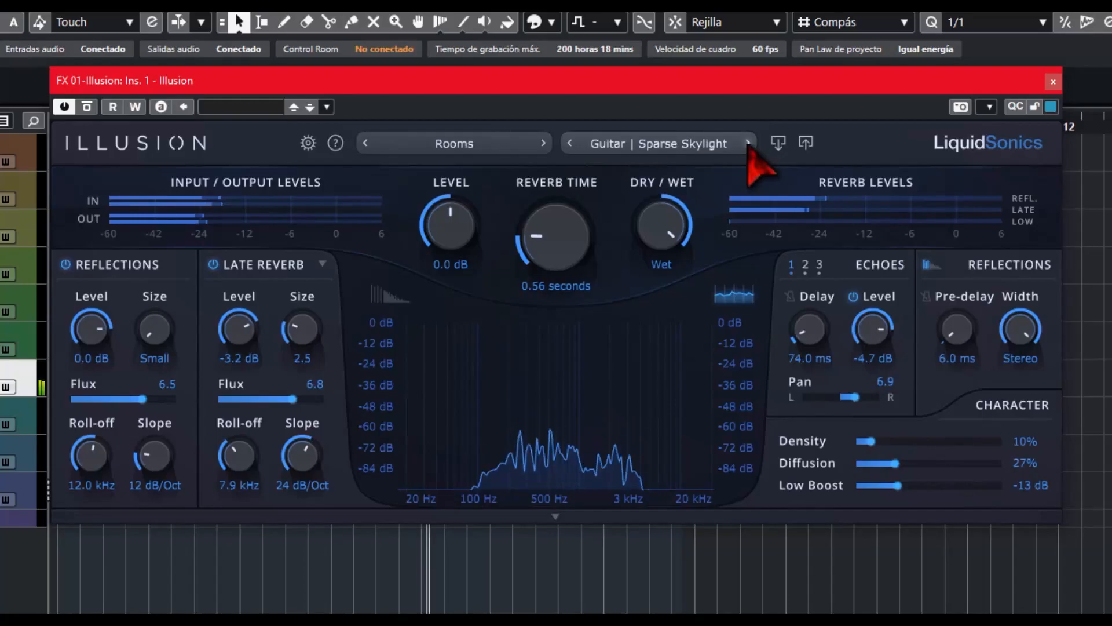
left_click(748, 143)
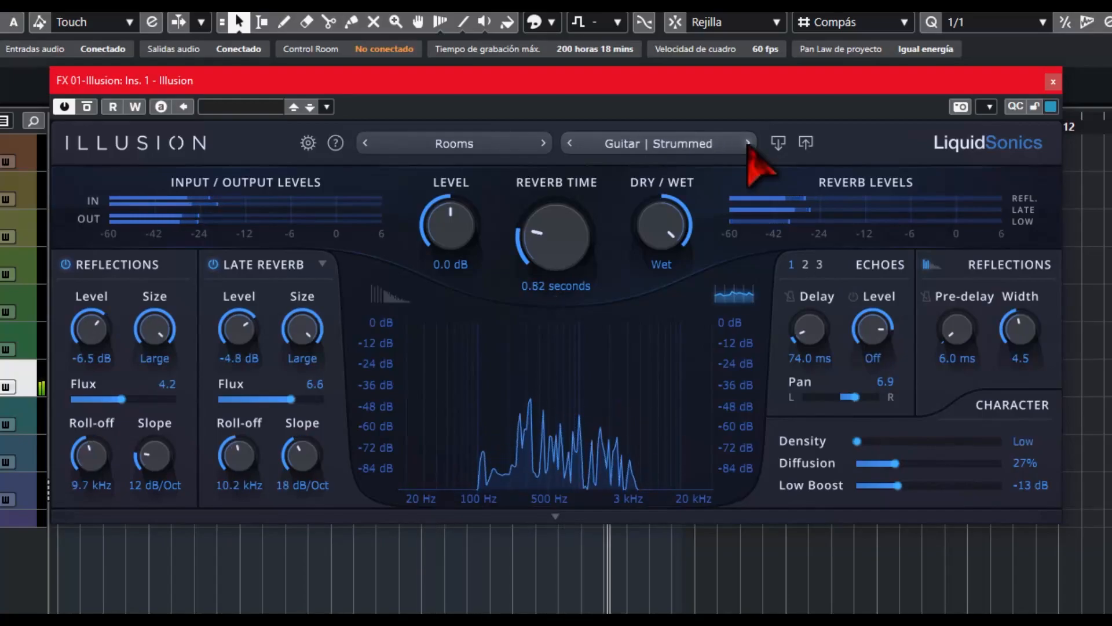
left_click(748, 143)
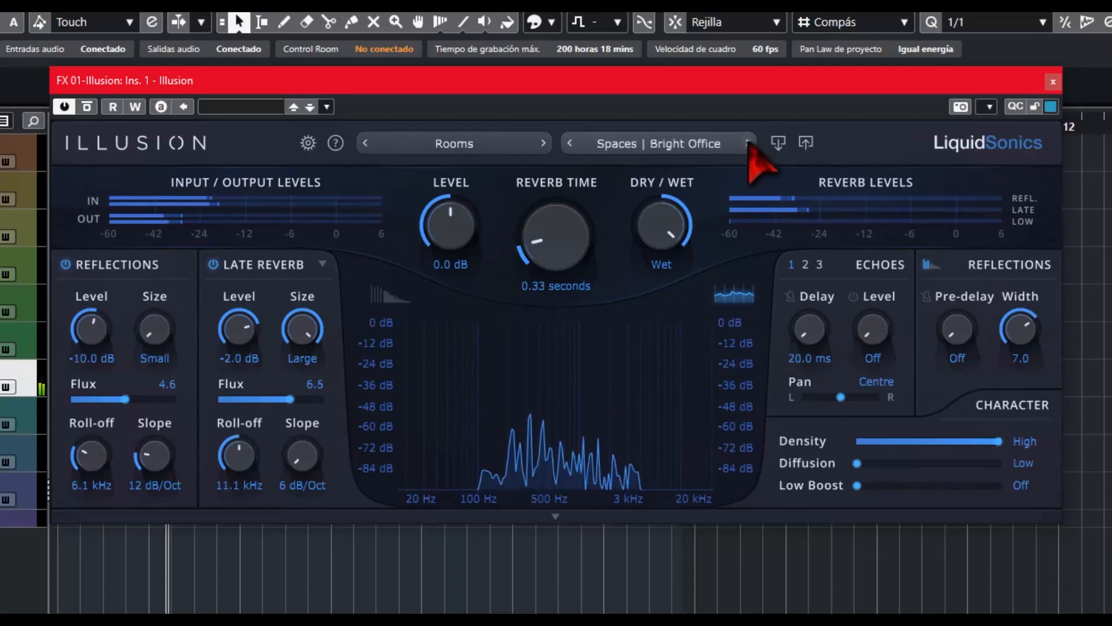
left_click(748, 143)
Switch to the Vintage Reverbs preset category and load Digital Spaces | Sparse Room.
left_click(494, 146)
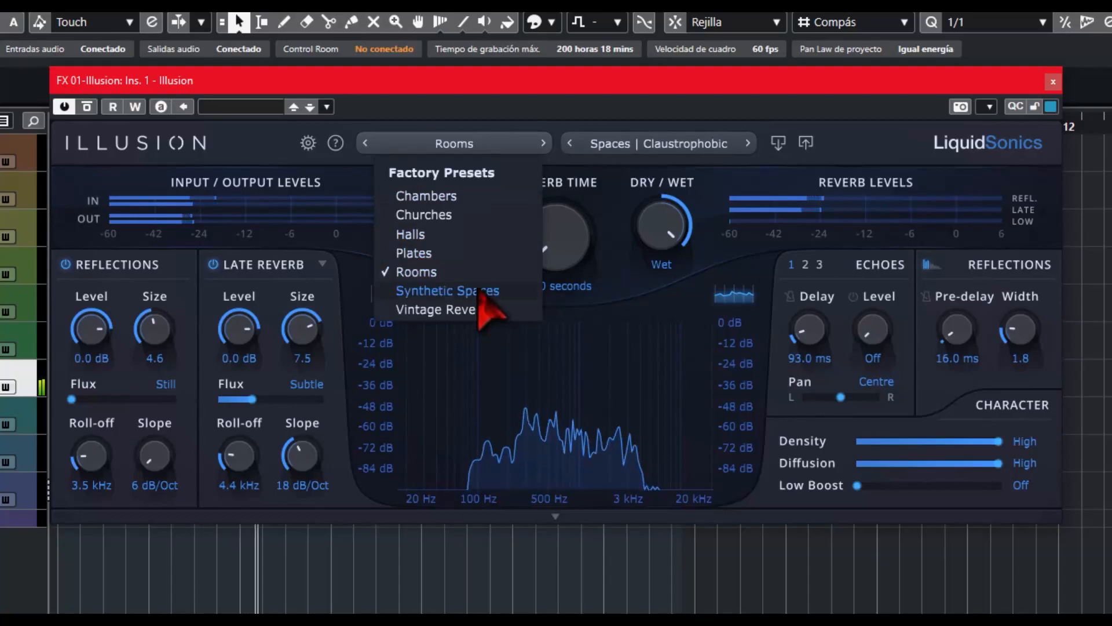
left_click(485, 309)
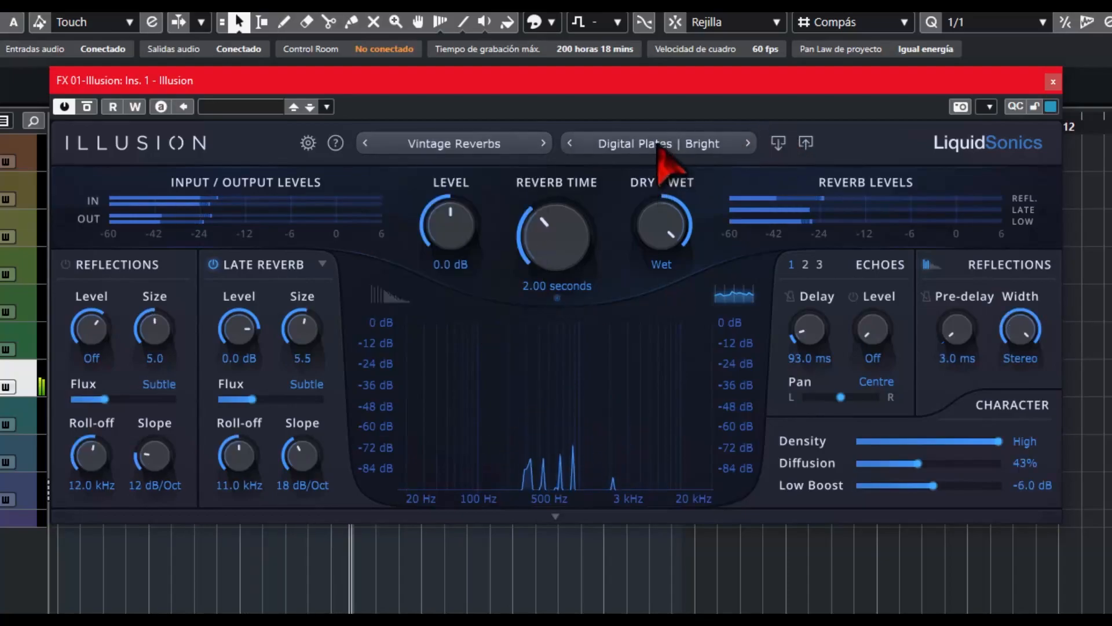
left_click(735, 145)
mouse_move(702, 224)
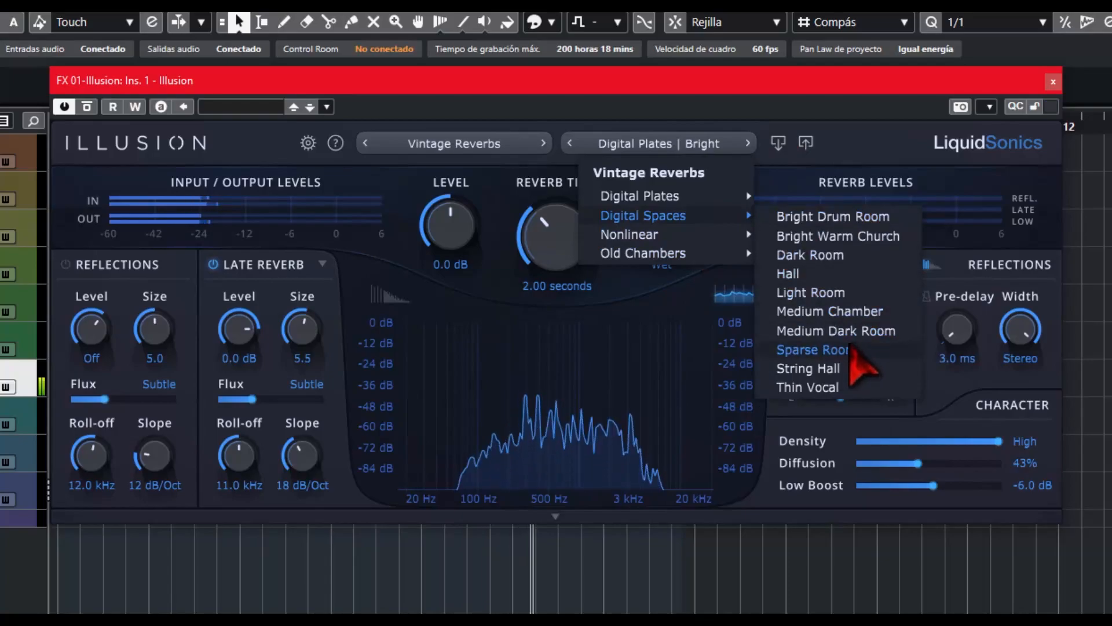
left_click(849, 349)
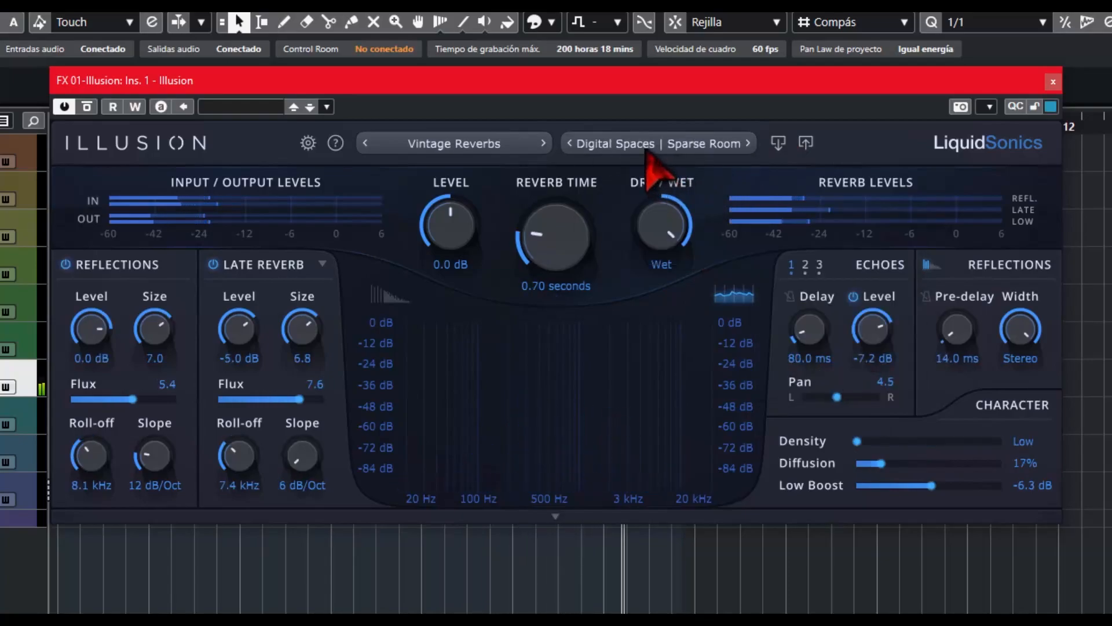
Load the Digital Spaces | Hall preset from the Vintage Reverbs category.
left_click(658, 144)
mouse_move(703, 234)
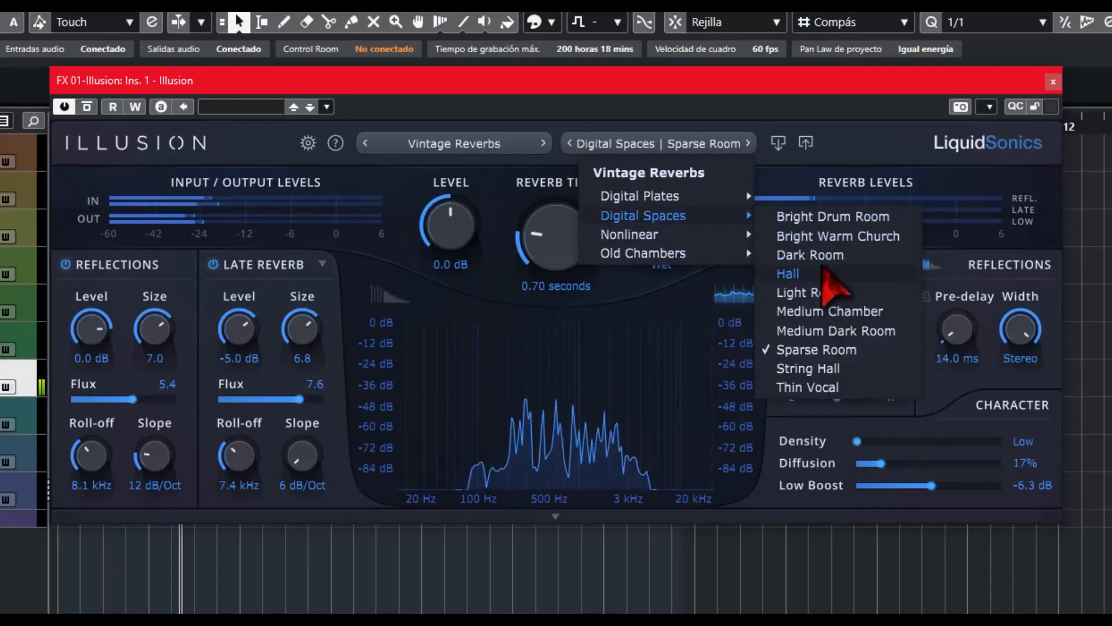
left_click(822, 274)
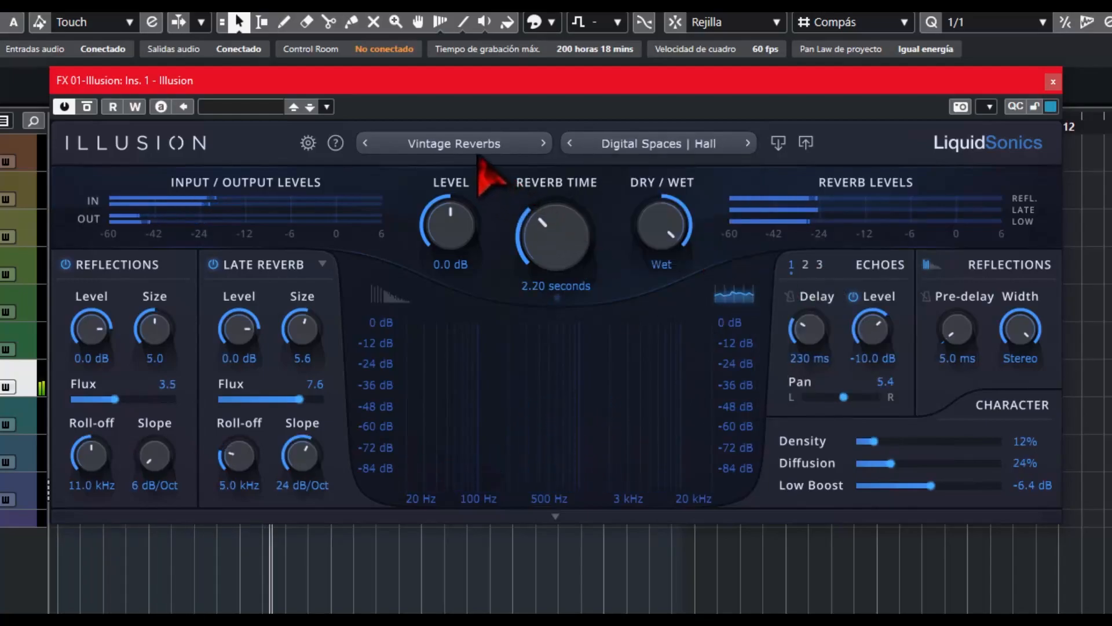
Switch to the Churches preset category and load the Sinister preset.
left_click(489, 145)
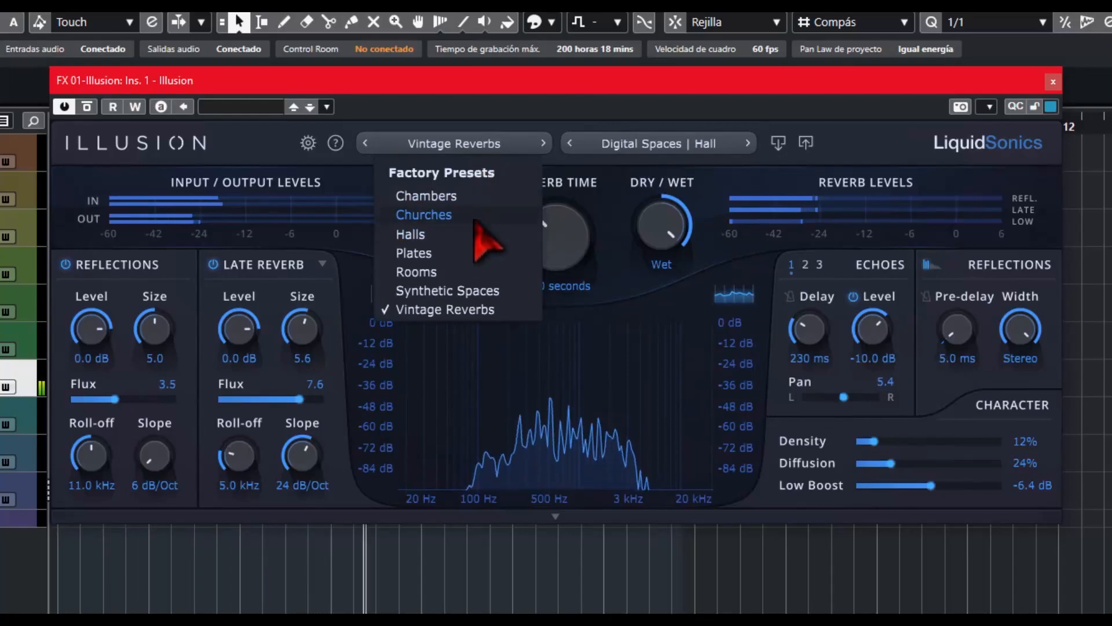
left_click(510, 215)
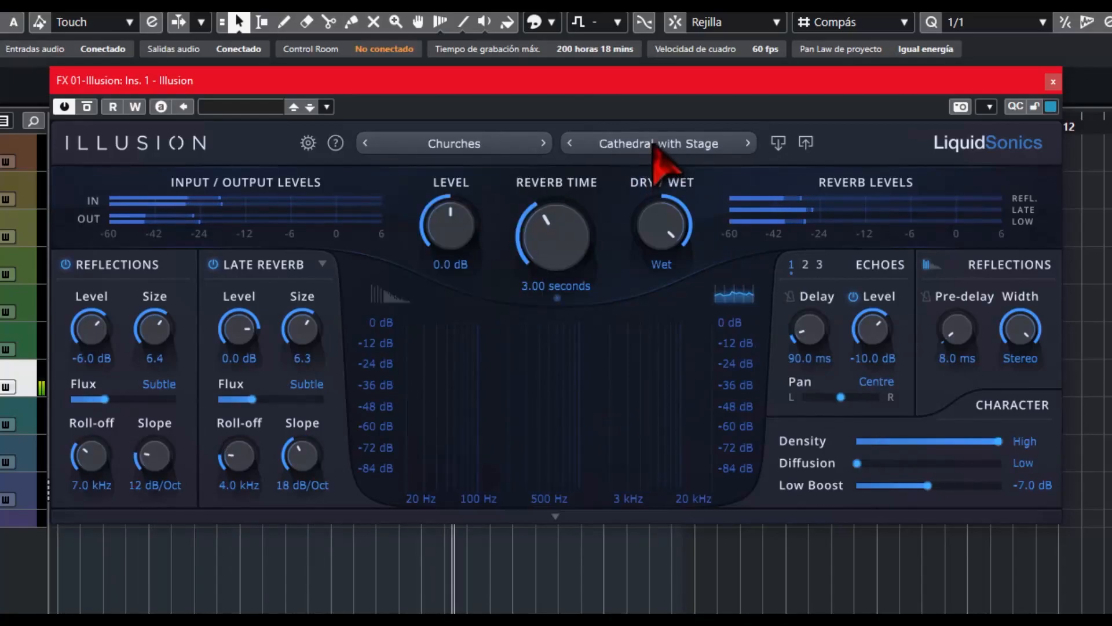
left_click(654, 145)
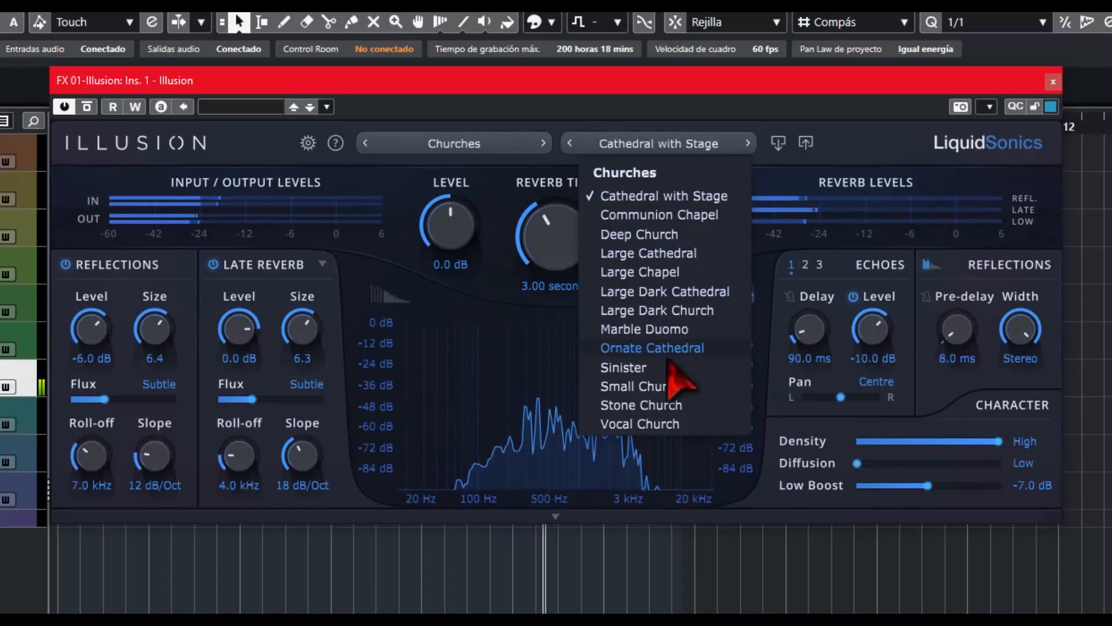
left_click(666, 368)
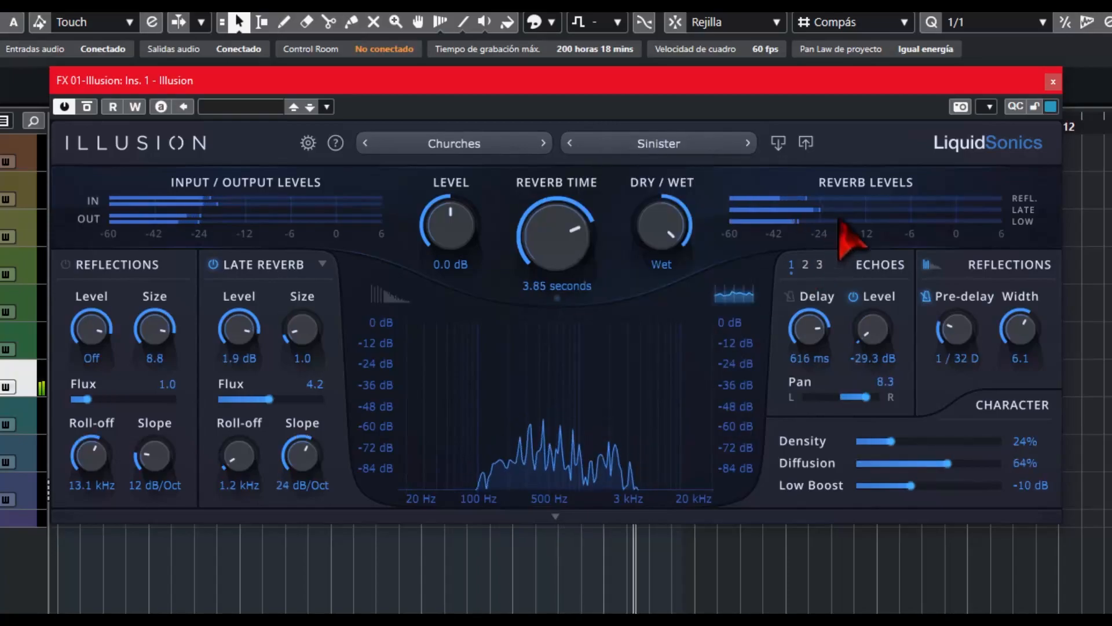